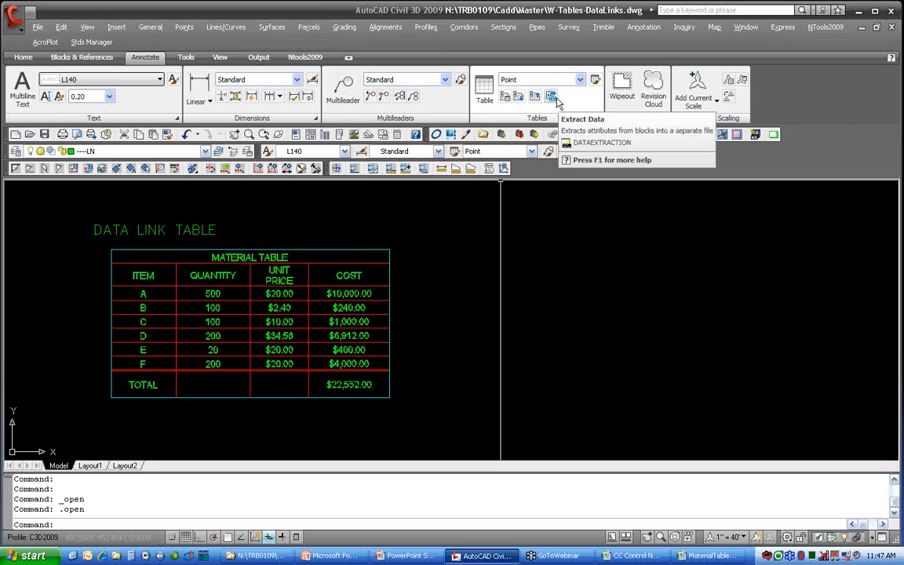
Create a new Excel data link named MyLink in the Data Link Manager.
{"action": "left_click", "coordinate": [505, 97]}
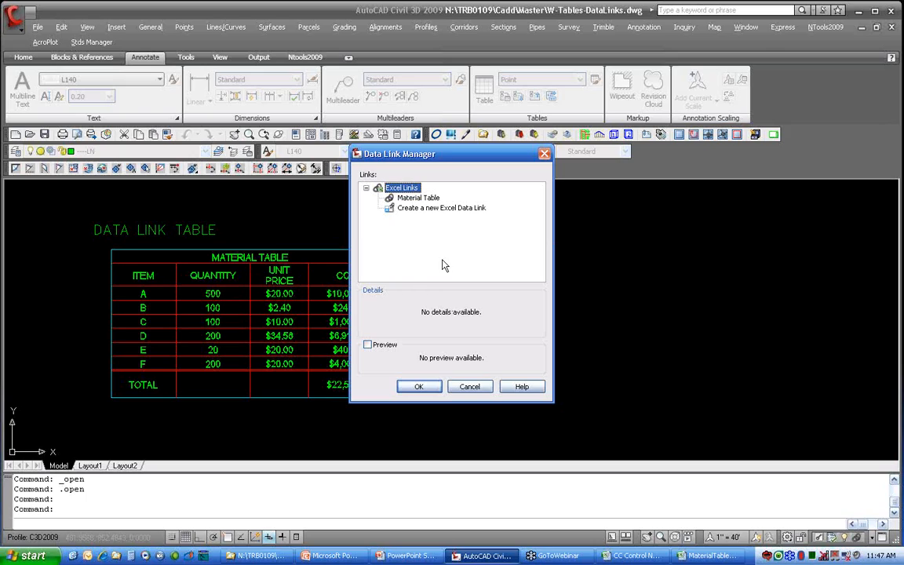
{"action": "left_click", "coordinate": [437, 210]}
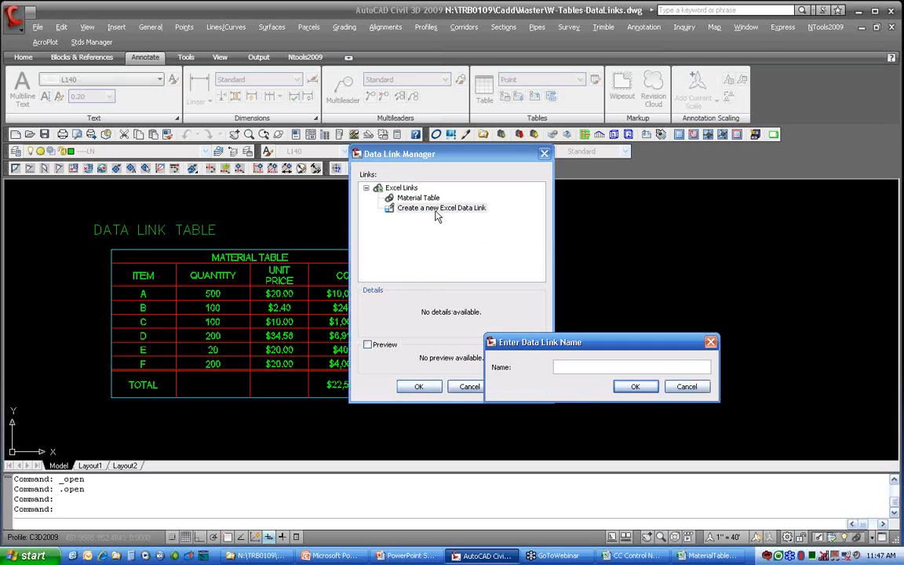
{"action": "left_click_drag", "start_coordinate": [579, 344], "coordinate": [472, 253]}
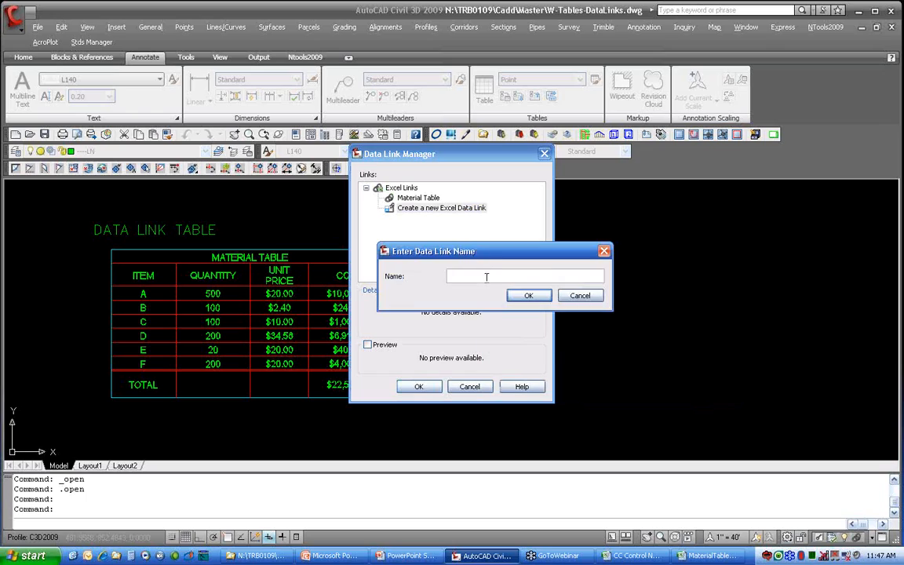
{"action": "type", "text": "MLLink"}
{"action": "left_click", "coordinate": [521, 296]}
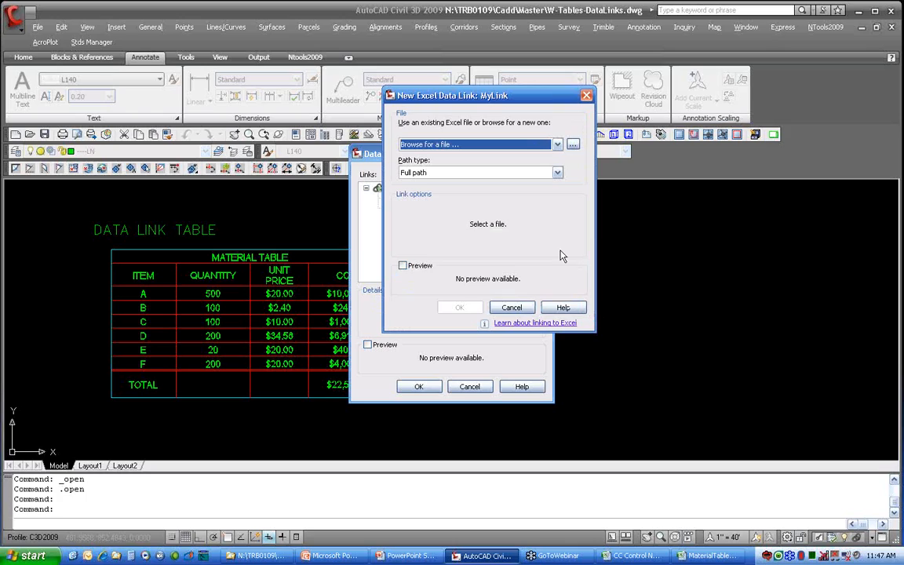
Choose MaterialTable.xlsx from the project's Documents\Estimates folder as the source file for the MyLink data link.
{"action": "left_click", "coordinate": [471, 146]}
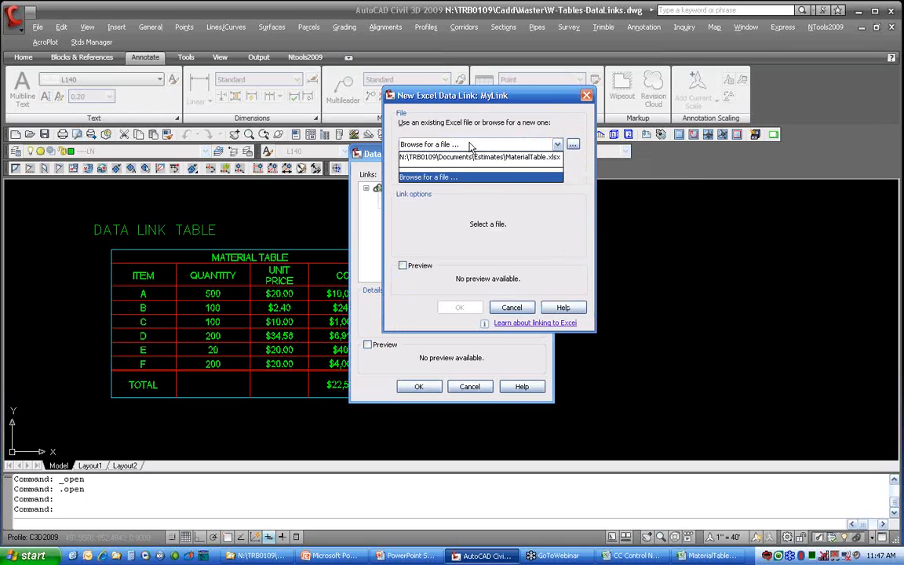
{"action": "left_click", "coordinate": [572, 146]}
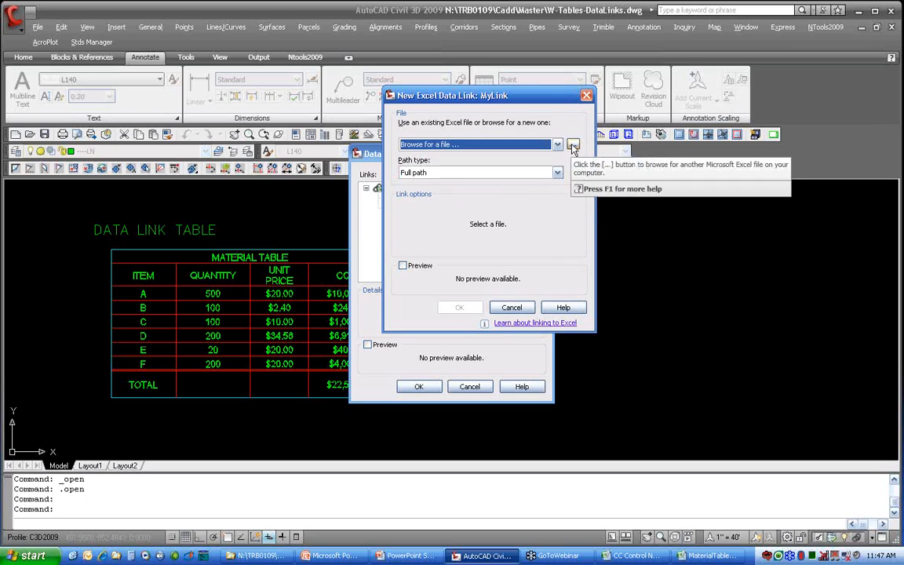
{"action": "left_click", "coordinate": [573, 146]}
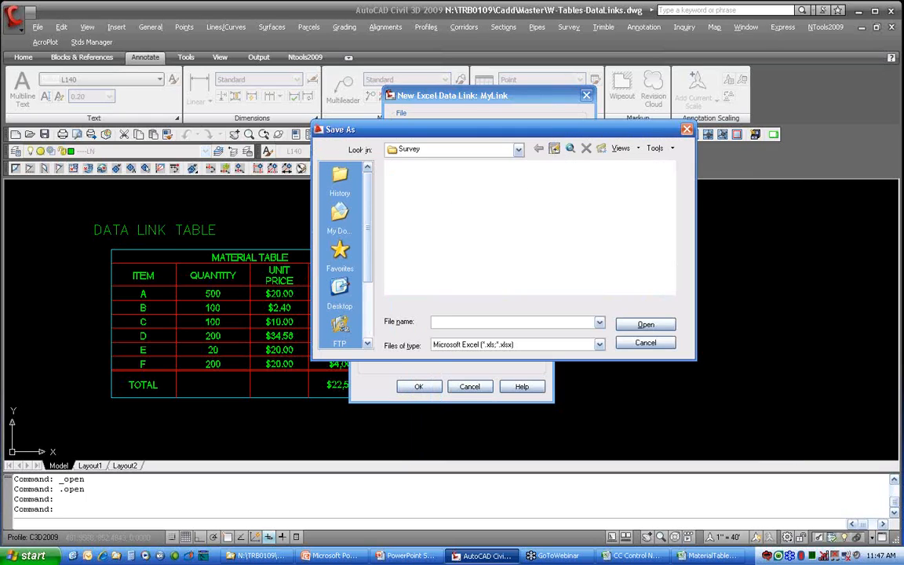
{"action": "left_click", "coordinate": [554, 149]}
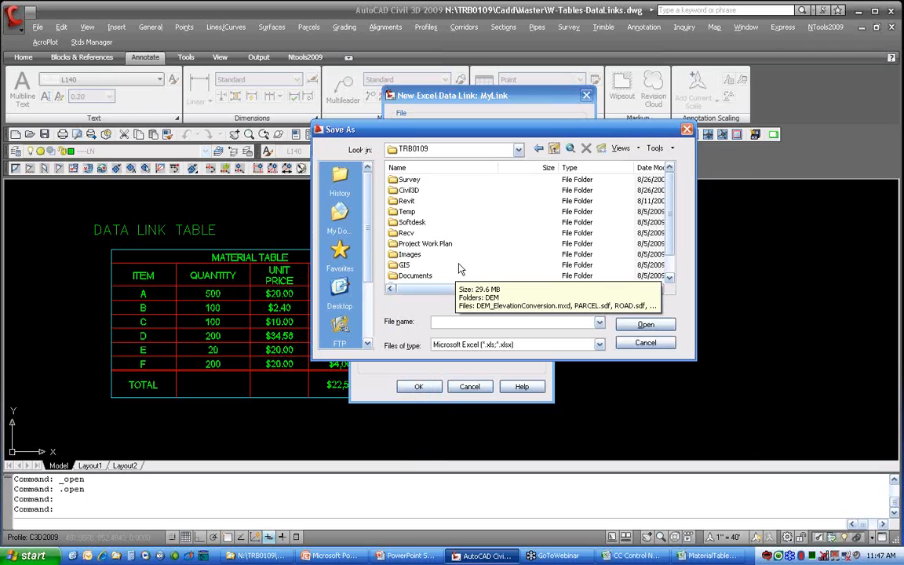
{"action": "double_click", "coordinate": [416, 275]}
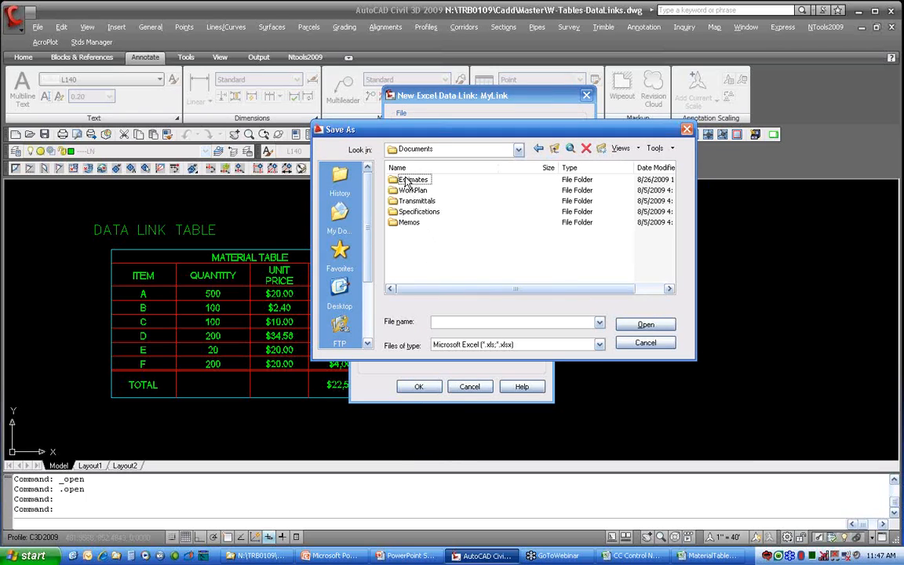
{"action": "double_click", "coordinate": [412, 180]}
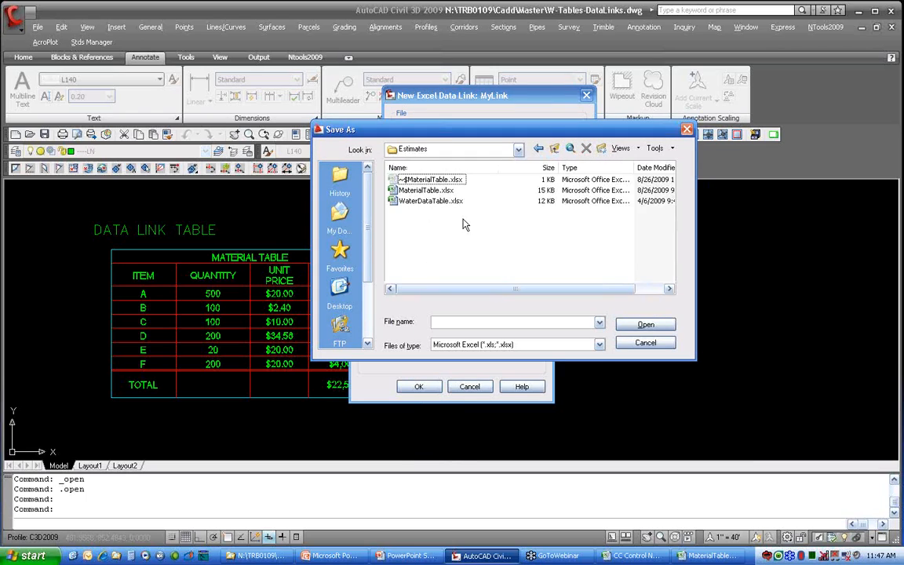
{"action": "left_click", "coordinate": [425, 191]}
{"action": "left_click", "coordinate": [642, 325]}
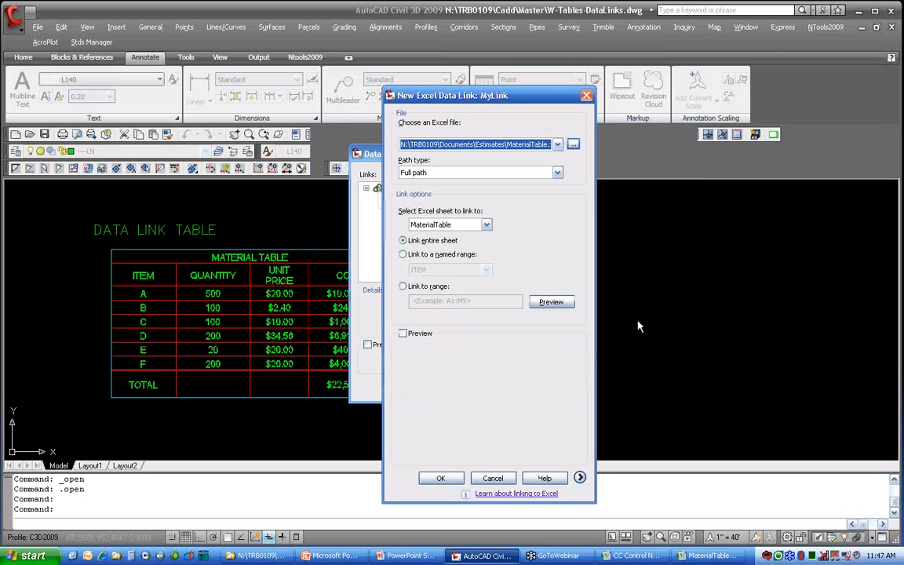
Keep the path type as Full path and select the MaterialTable sheet for the link.
{"action": "left_click", "coordinate": [459, 173]}
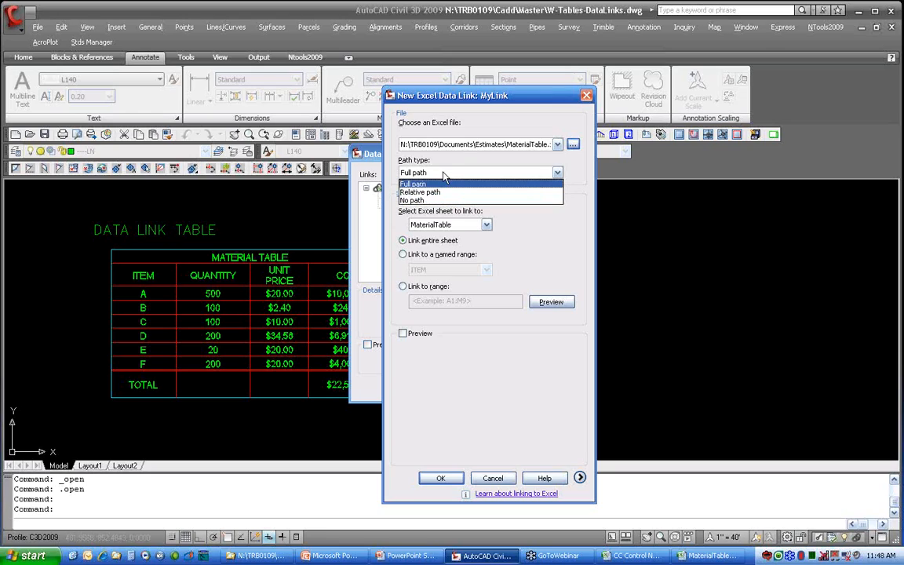
{"action": "left_click", "coordinate": [490, 174]}
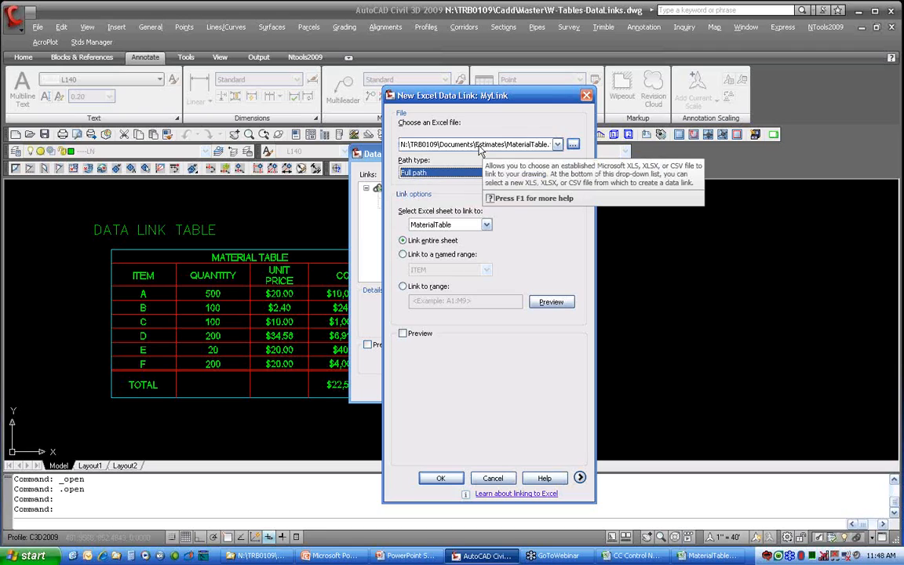
{"action": "left_click", "coordinate": [487, 225]}
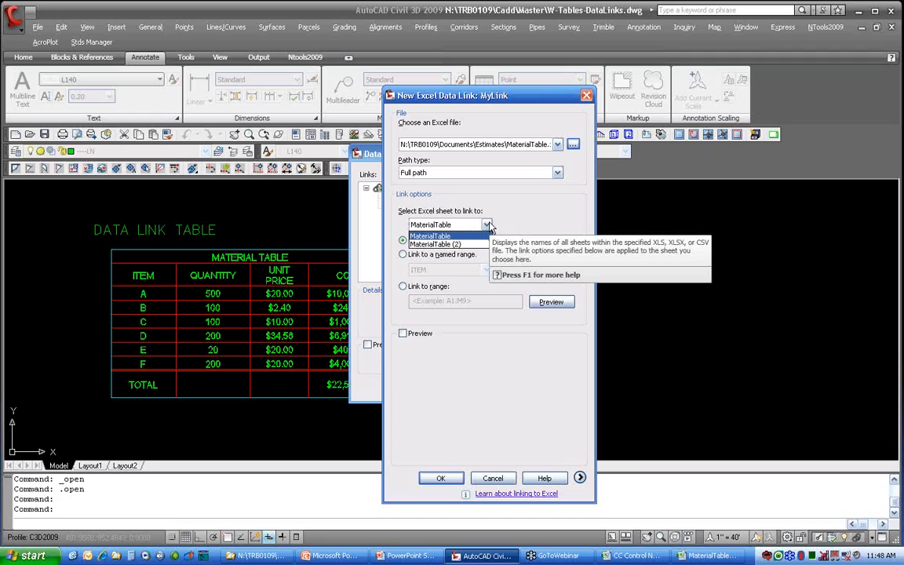
{"action": "left_click", "coordinate": [437, 236]}
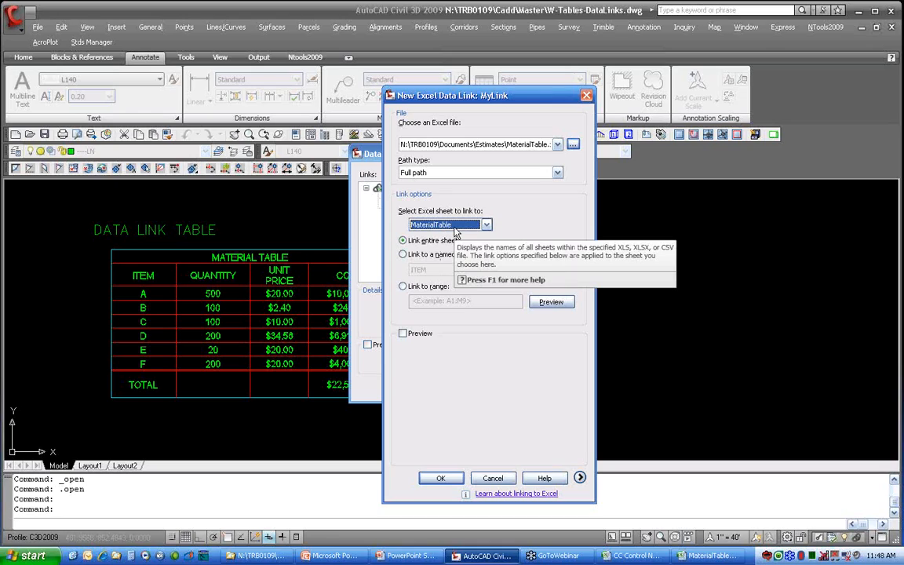
Preview the linked sheet's contents in the data link settings, and turn the preview off again.
{"action": "left_click", "coordinate": [402, 335]}
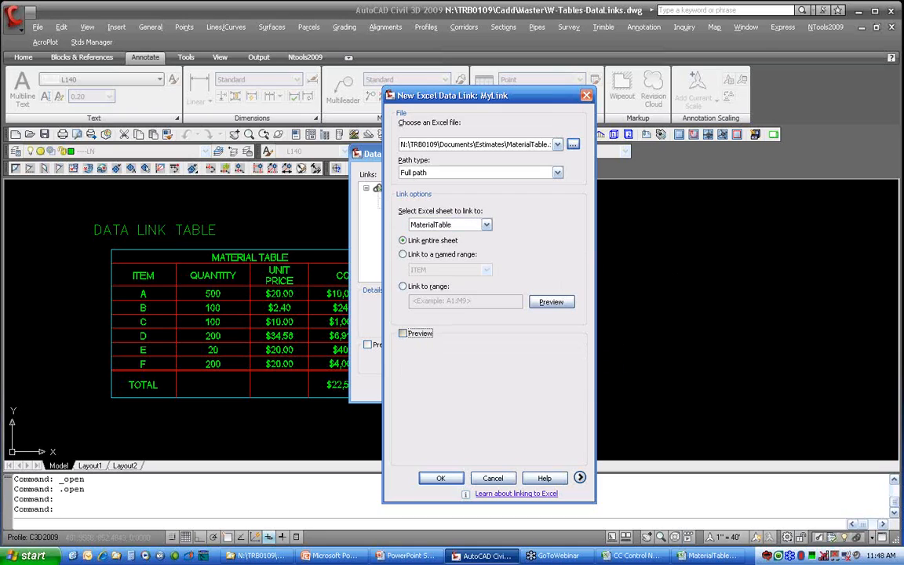
{"action": "key", "text": "space"}
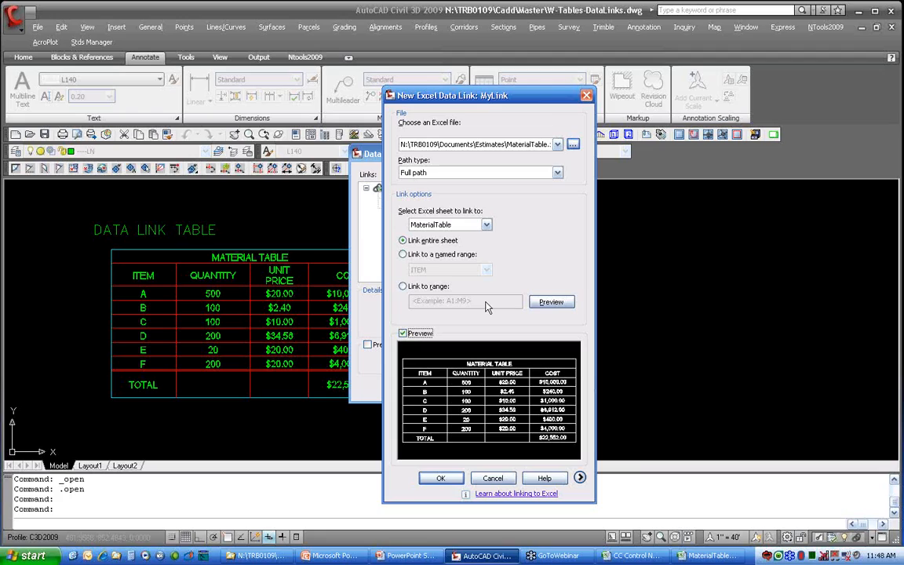
{"action": "key", "text": "space"}
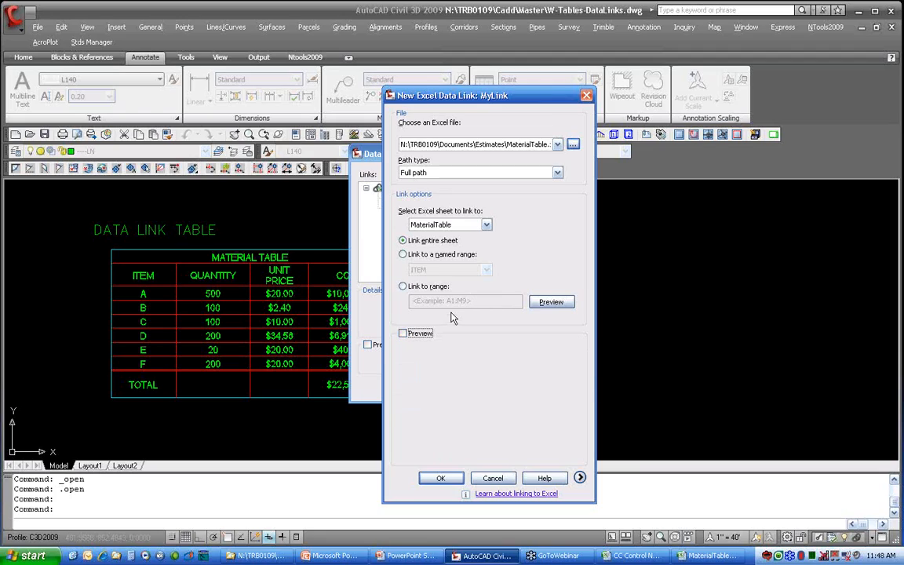
Show the link's cell contents and formatting options, accept the MyLink settings and close the Data Link Manager.
{"action": "left_click", "coordinate": [579, 478]}
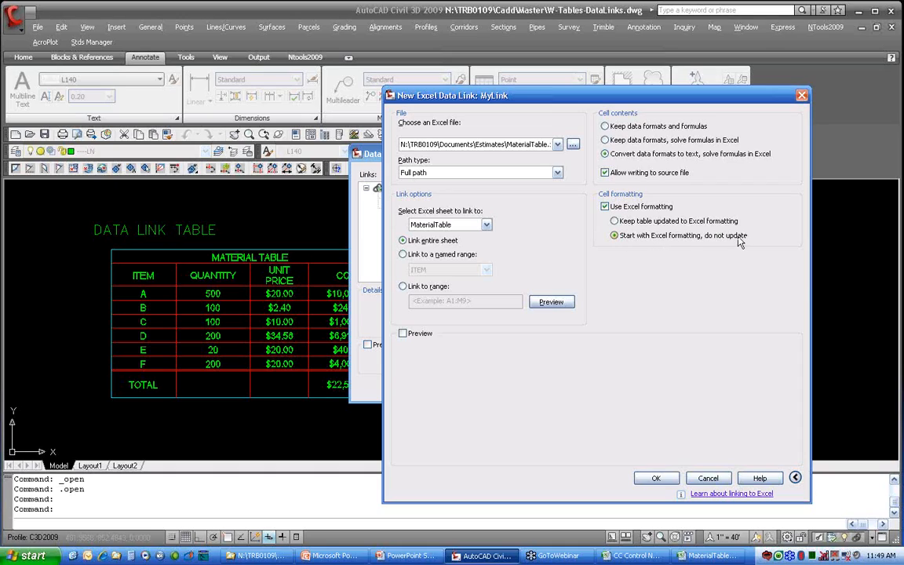
{"action": "left_click", "coordinate": [656, 477]}
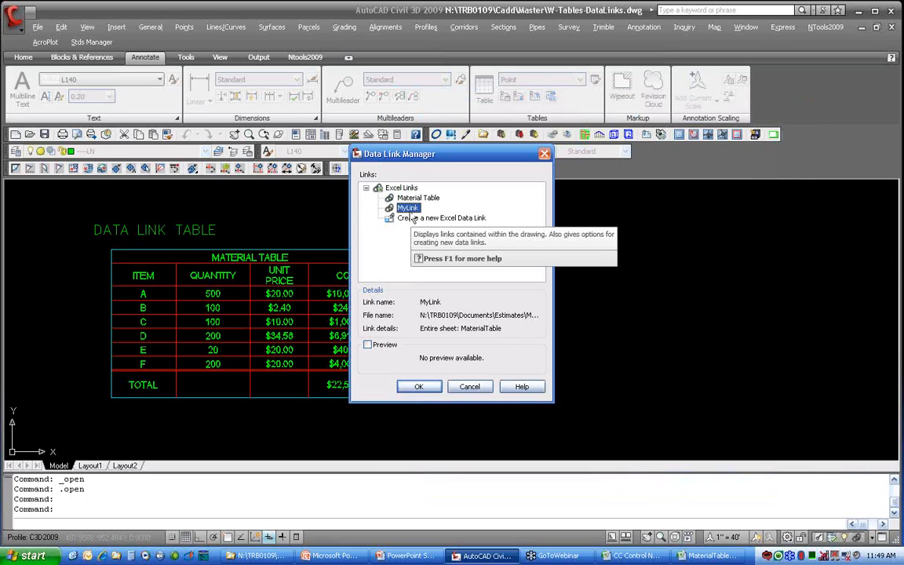
{"action": "left_click", "coordinate": [418, 386]}
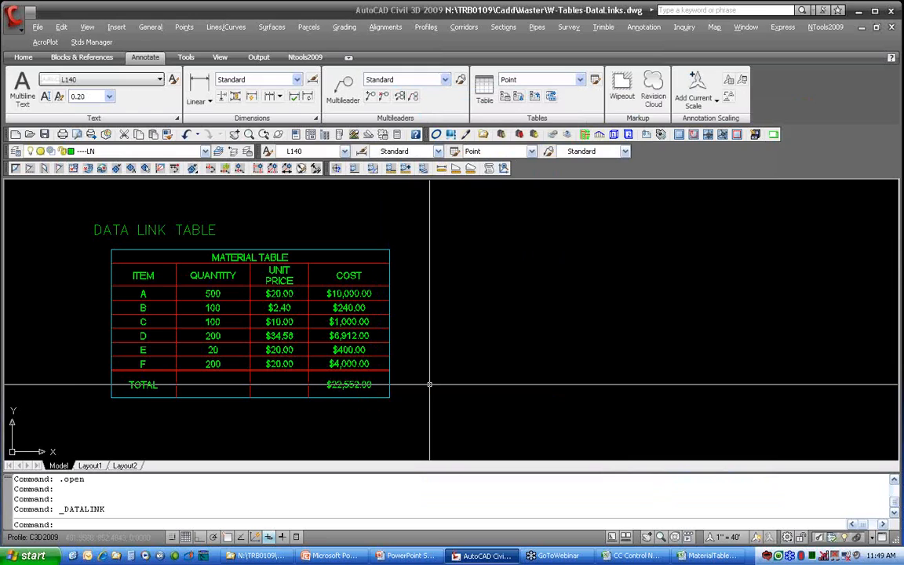
Insert a table with the Material style from the MyLink data link, beside the existing material table.
{"action": "left_click", "coordinate": [484, 88]}
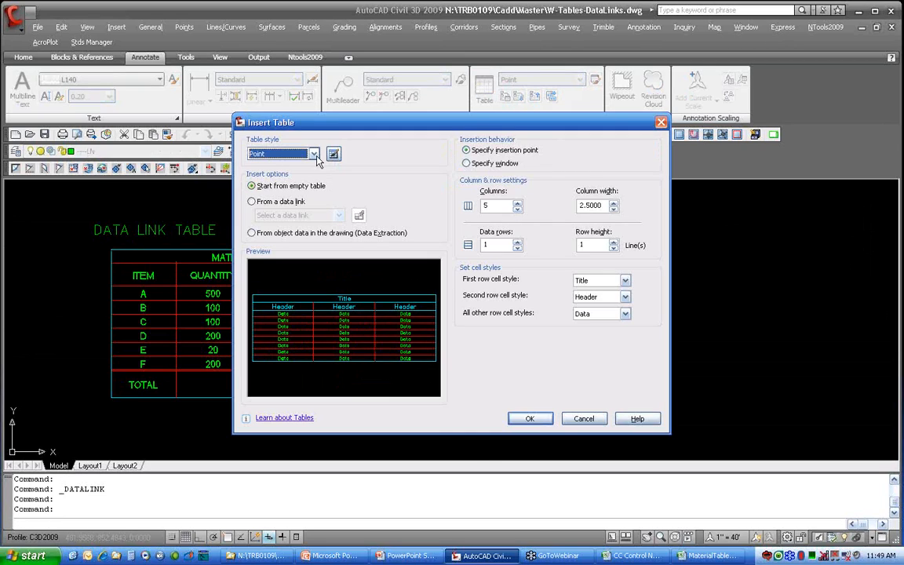
{"action": "left_click", "coordinate": [313, 155]}
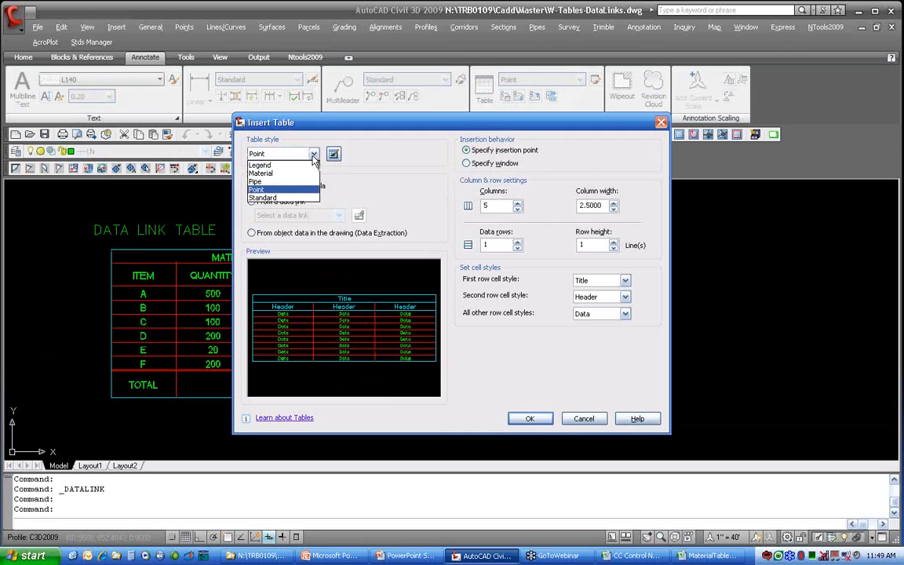
{"action": "left_click", "coordinate": [273, 180]}
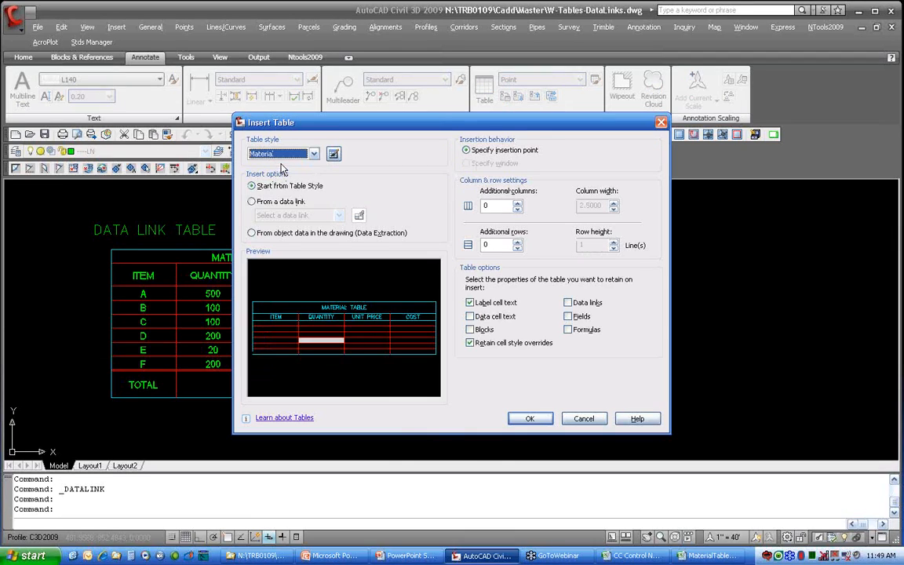
{"action": "left_click", "coordinate": [270, 203]}
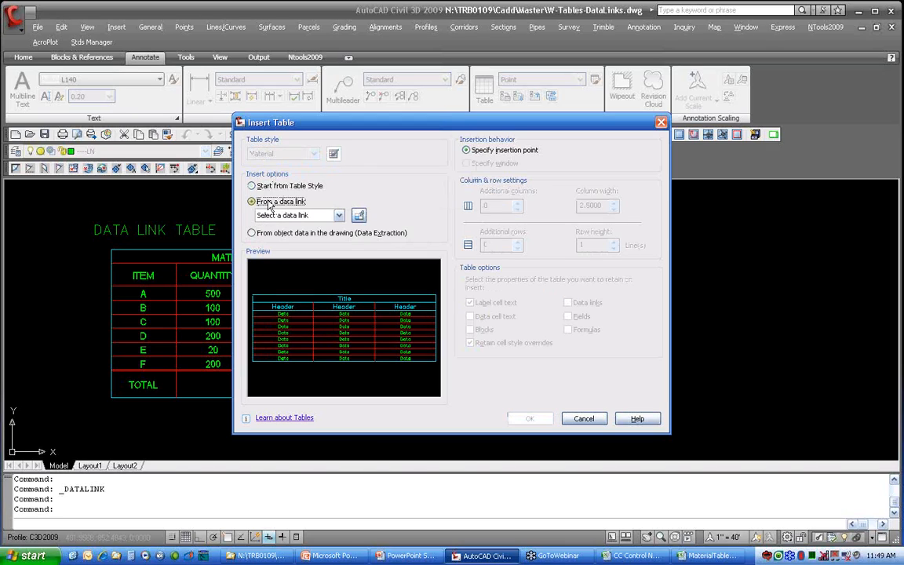
{"action": "left_click", "coordinate": [338, 215]}
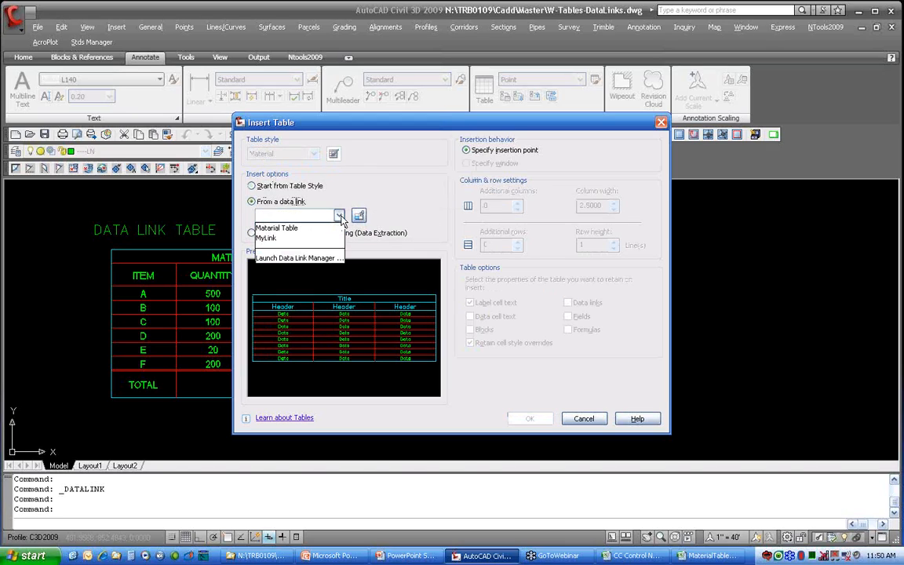
{"action": "left_click", "coordinate": [267, 238]}
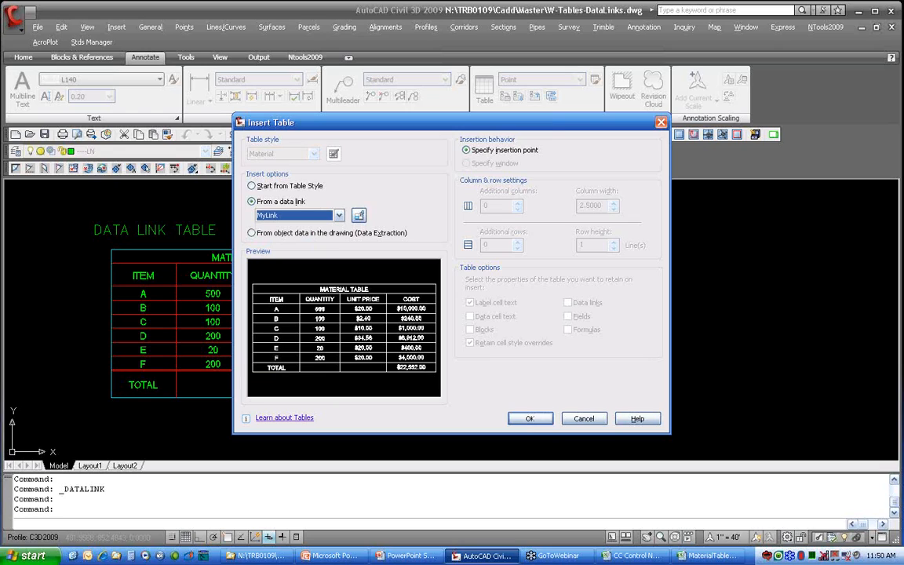
{"action": "left_click", "coordinate": [528, 418]}
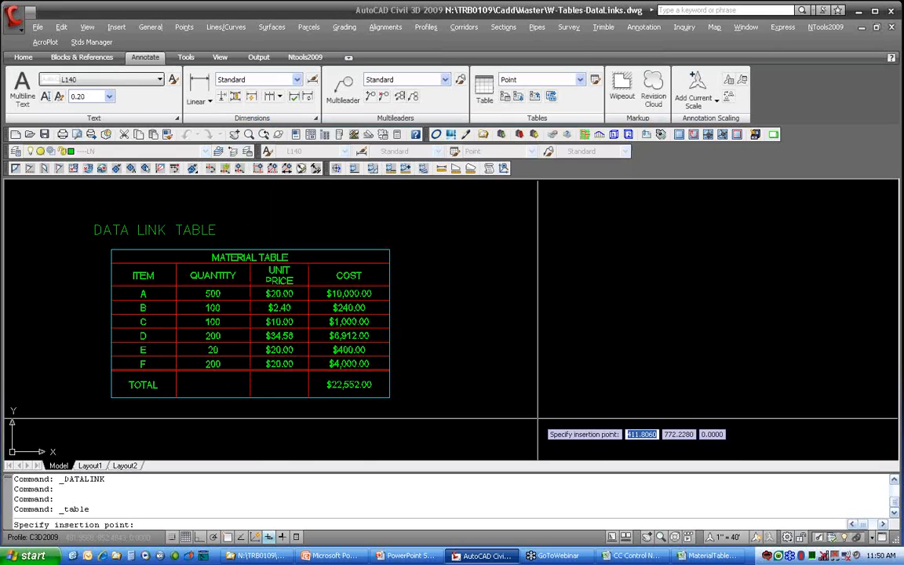
{"action": "left_click", "coordinate": [454, 249]}
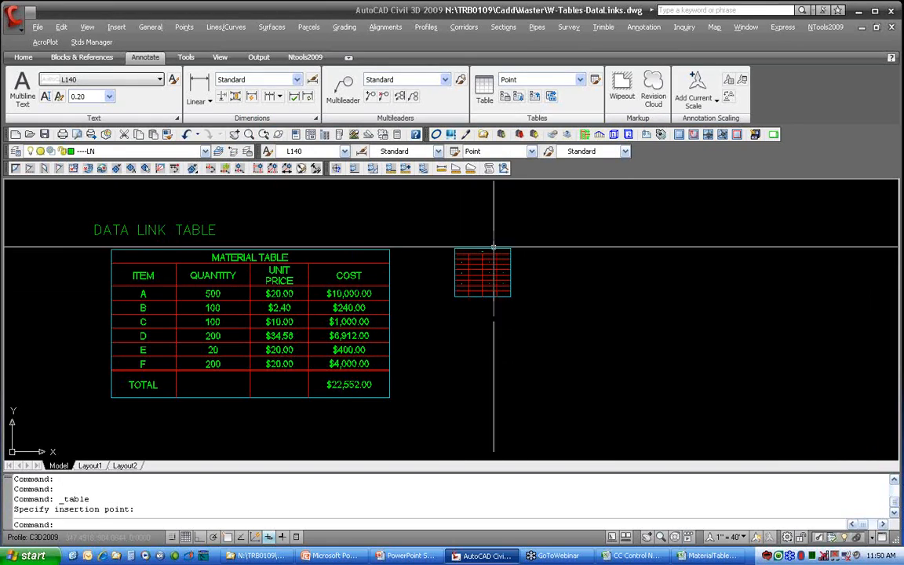
Remove all property overrides from the newly inserted linked table so it follows its table style.
{"action": "scroll", "coordinate": [463, 248], "scroll_direction": "up", "scroll_amount": 10}
{"action": "middle_click_drag", "start_coordinate": [485, 233], "coordinate": [529, 293]}
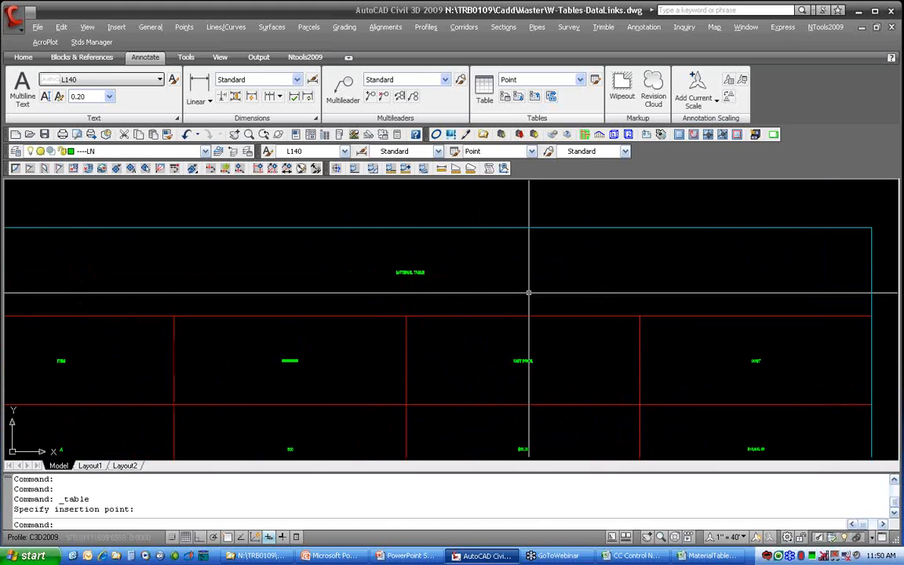
{"action": "scroll", "coordinate": [529, 294], "scroll_direction": "down", "scroll_amount": 10}
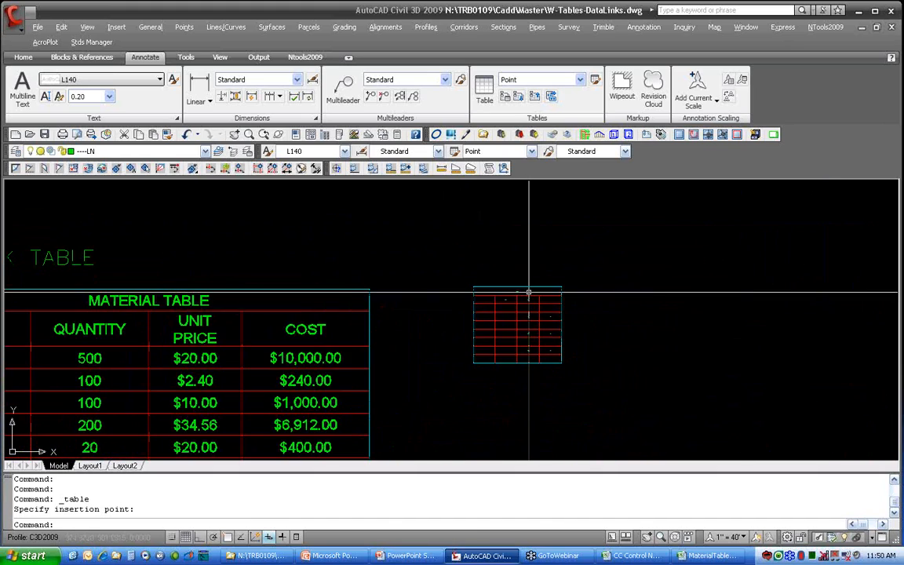
{"action": "left_click", "coordinate": [531, 286]}
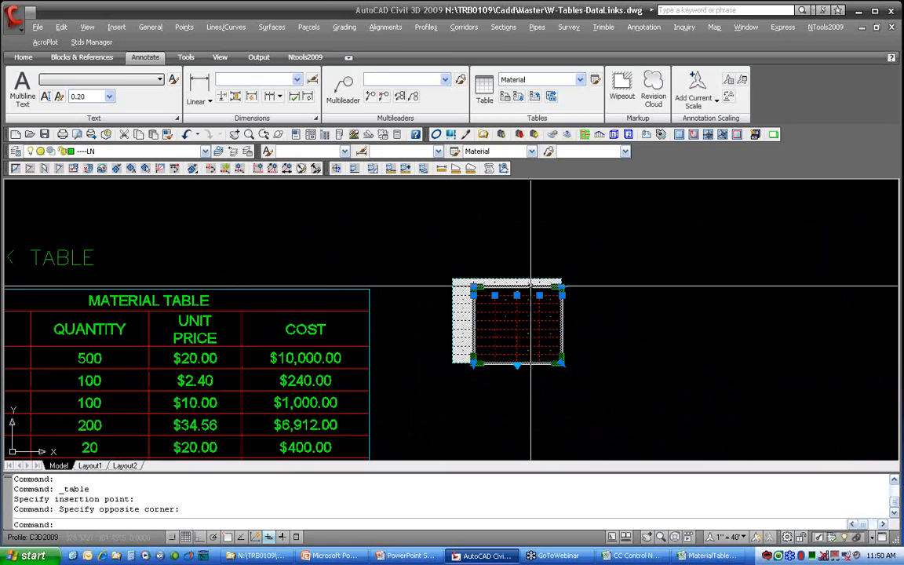
{"action": "right_click", "coordinate": [553, 220]}
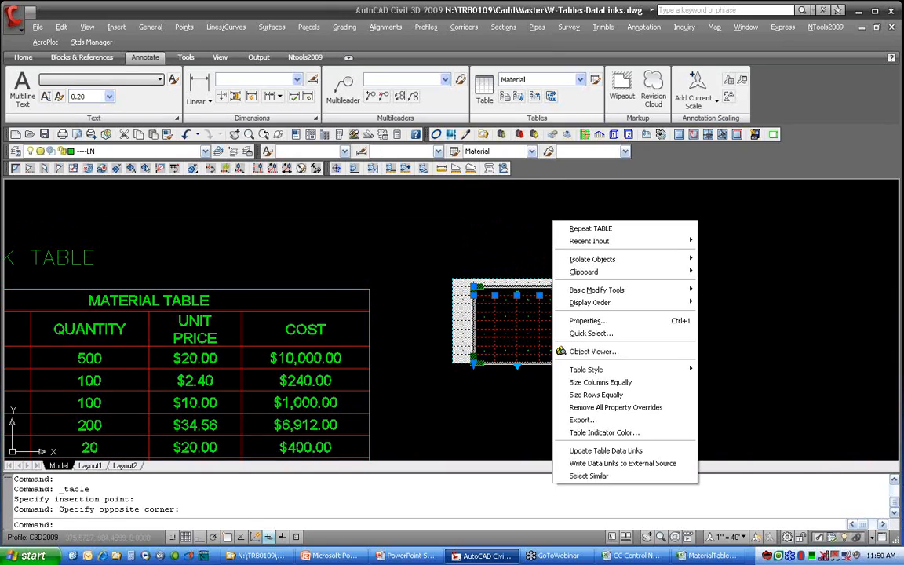
{"action": "left_click", "coordinate": [659, 409]}
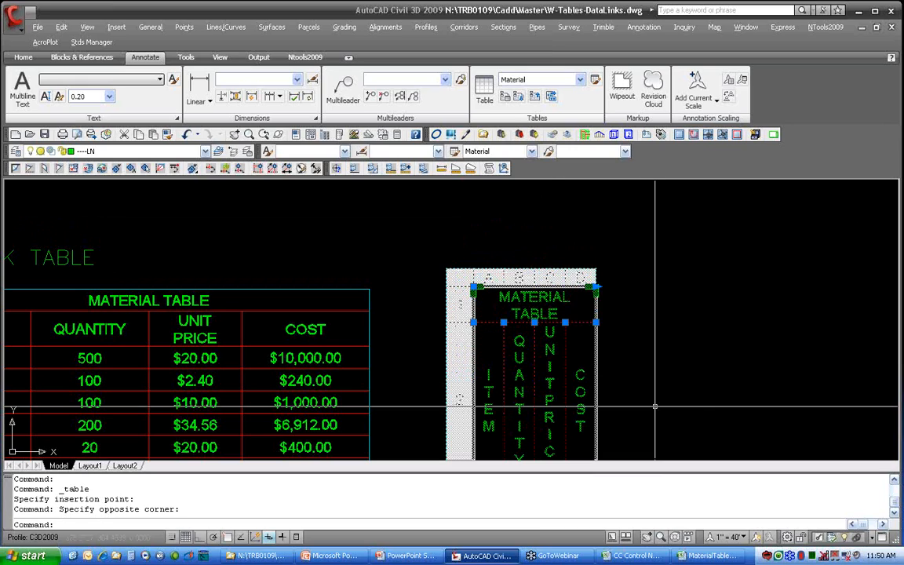
{"action": "scroll", "coordinate": [655, 407], "scroll_direction": "down", "scroll_amount": 4}
{"action": "middle_click_drag", "start_coordinate": [660, 379], "coordinate": [592, 260]}
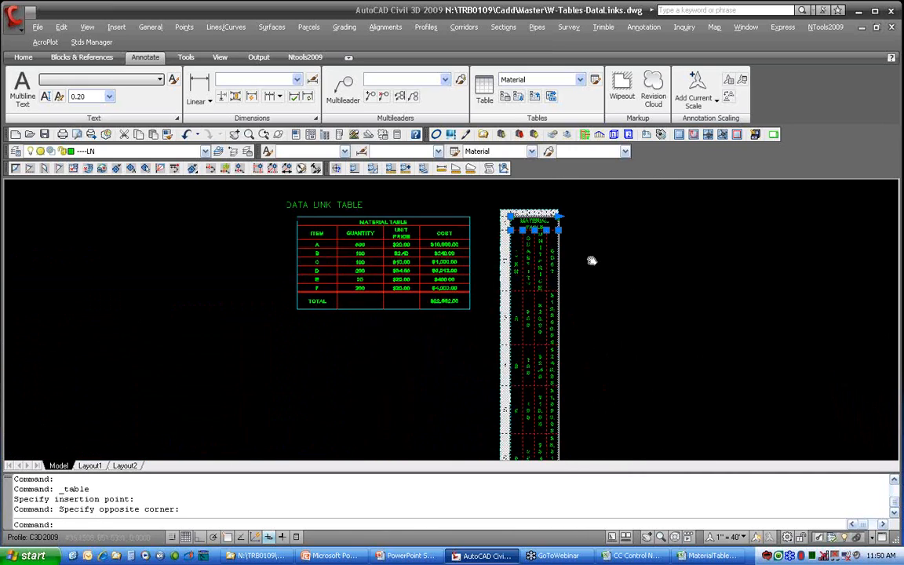
Stretch the linked table from its lower corner to a short, compact height, narrow it slightly, and deselect it.
{"action": "scroll", "coordinate": [595, 312], "scroll_direction": "down", "scroll_amount": 4}
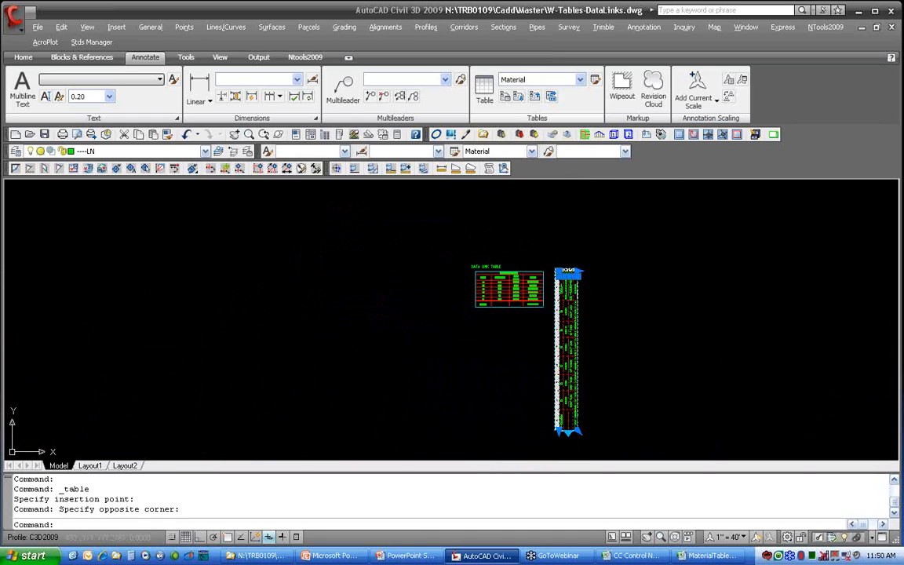
{"action": "left_click", "coordinate": [578, 431]}
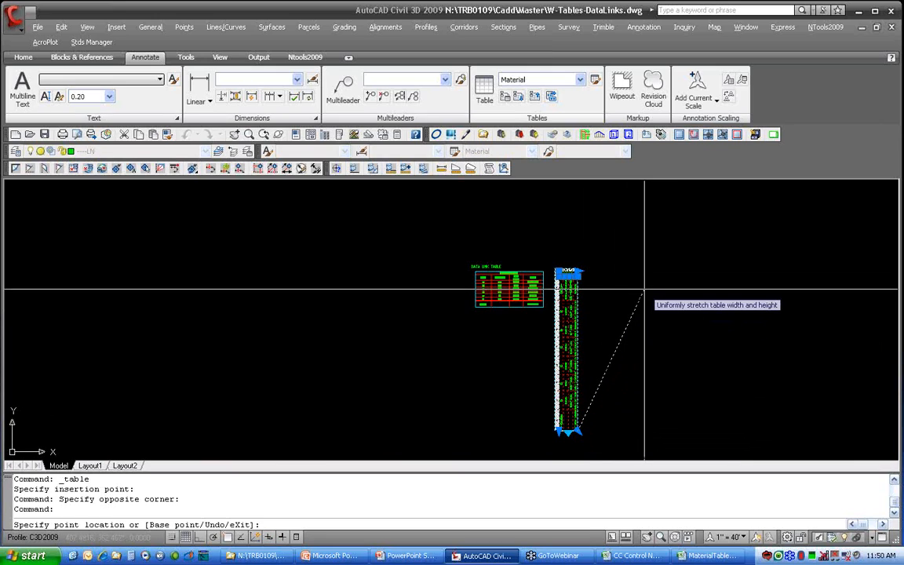
{"action": "left_click", "coordinate": [618, 304]}
{"action": "scroll", "coordinate": [604, 298], "scroll_direction": "up", "scroll_amount": 5}
{"action": "middle_click_drag", "start_coordinate": [608, 299], "coordinate": [575, 369]}
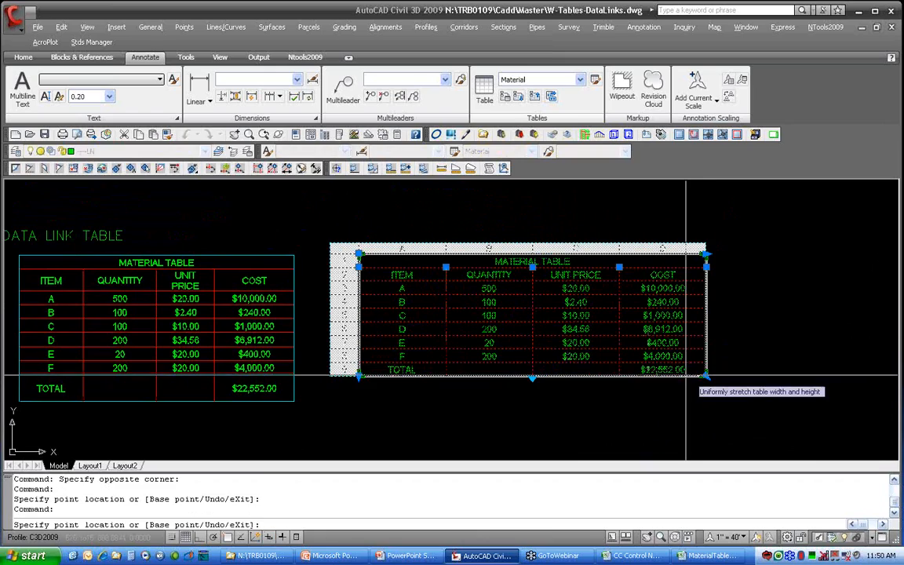
{"action": "left_click", "coordinate": [706, 376]}
{"action": "left_click", "coordinate": [703, 363]}
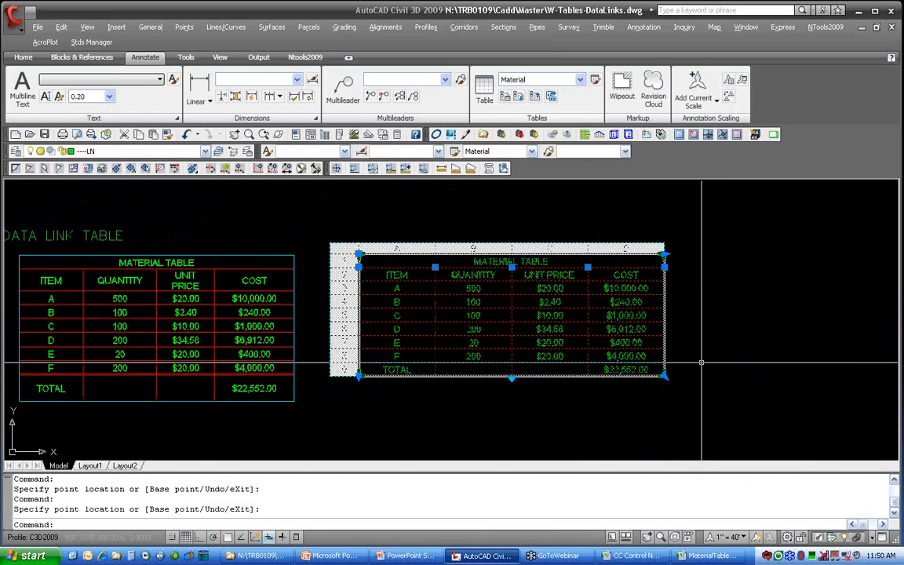
{"action": "key", "text": "Escape"}
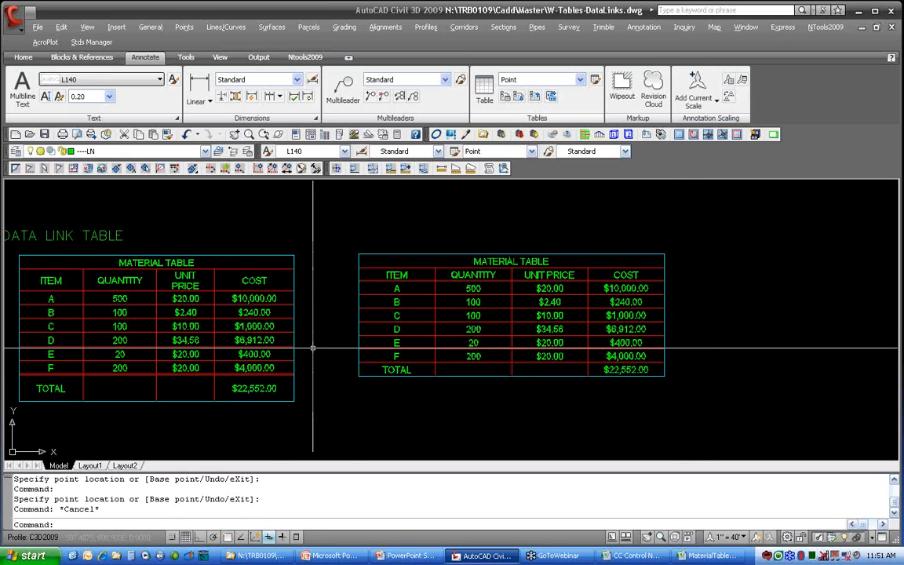
Unlock the linked table's cell containing item A.
{"action": "left_click", "coordinate": [400, 288]}
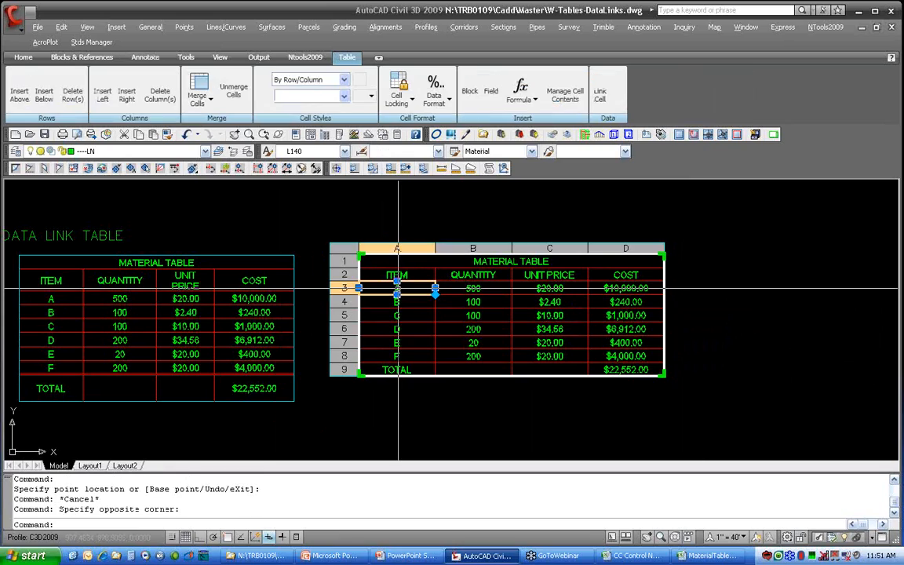
{"action": "mouse_move", "coordinate": [406, 289]}
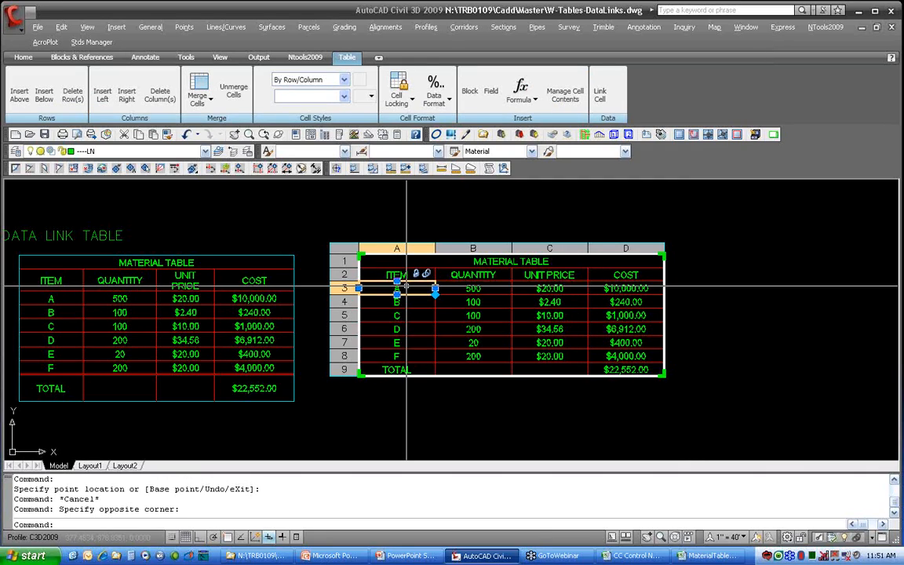
{"action": "right_click", "coordinate": [405, 288]}
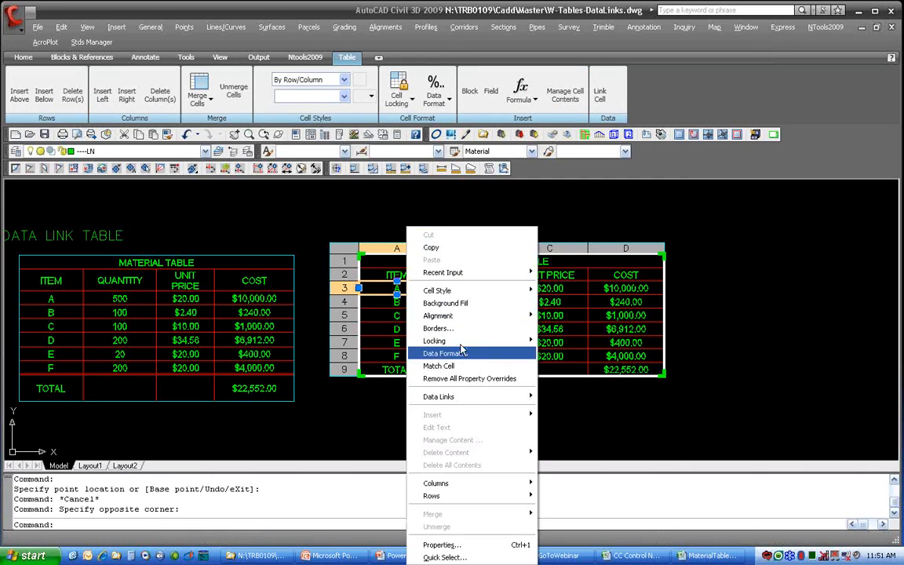
{"action": "mouse_move", "coordinate": [436, 341]}
{"action": "left_click", "coordinate": [573, 341]}
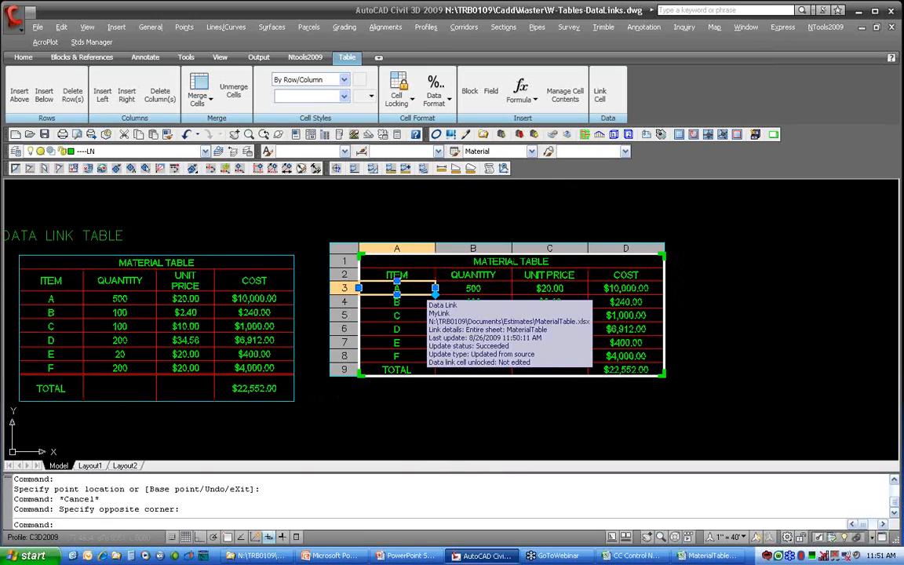
Open item A's cell text in the linked table, select the letter to inspect its font, and close the text editor.
{"action": "double_click", "coordinate": [410, 290]}
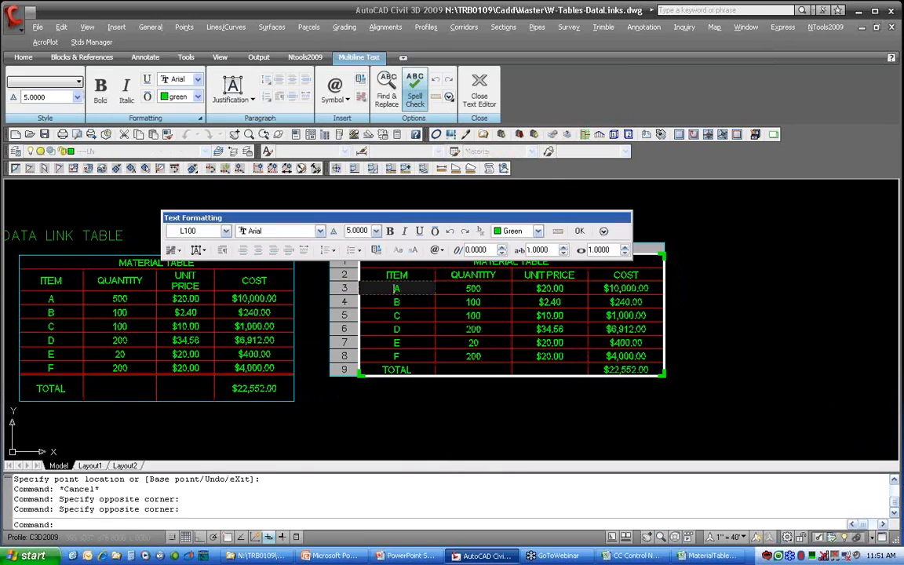
{"action": "right_click", "coordinate": [413, 290]}
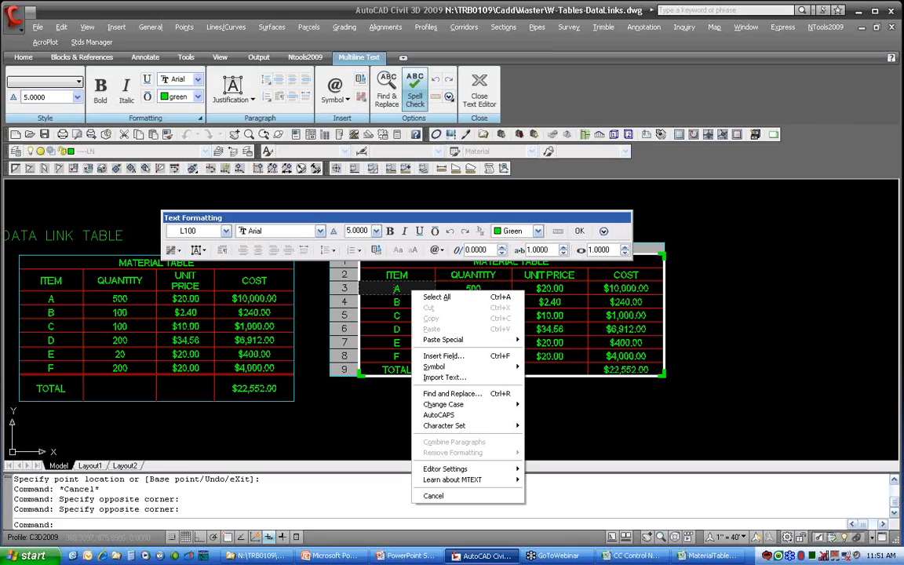
{"action": "left_click", "coordinate": [388, 287]}
{"action": "left_click_drag", "start_coordinate": [388, 286], "coordinate": [412, 288]}
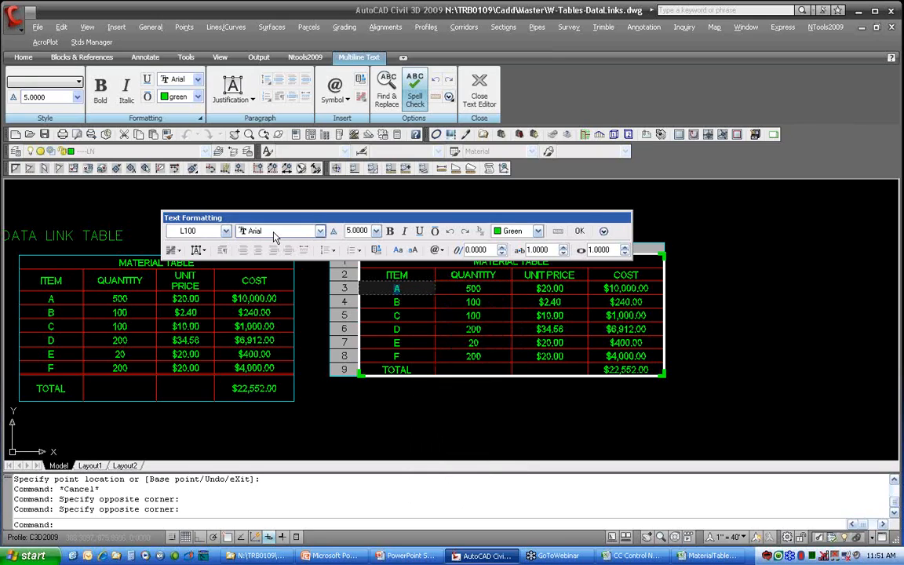
{"action": "left_click", "coordinate": [580, 231]}
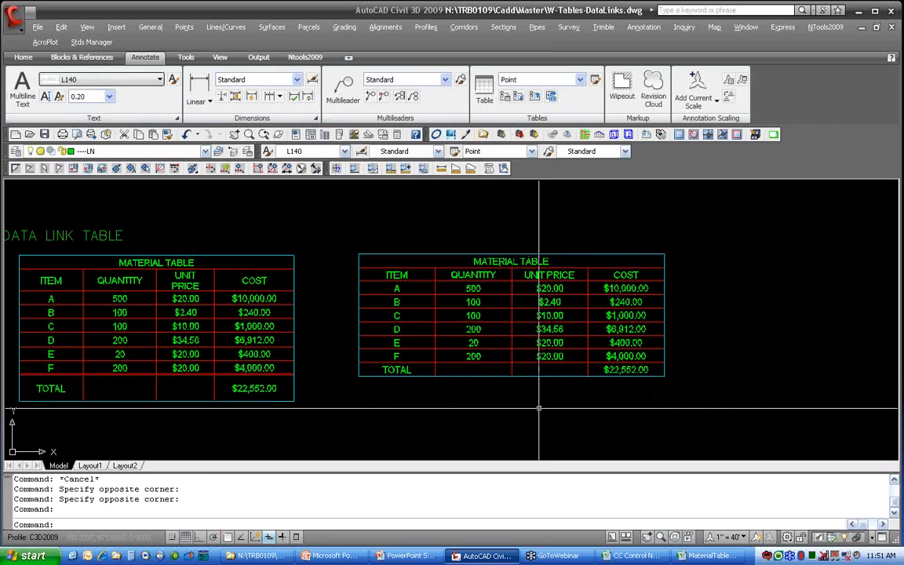
Run nl to open the script library, review the description and keyboard macro of tableEdit.lsp under TABLES, and close the library.
{"action": "type", "text": "ne"}
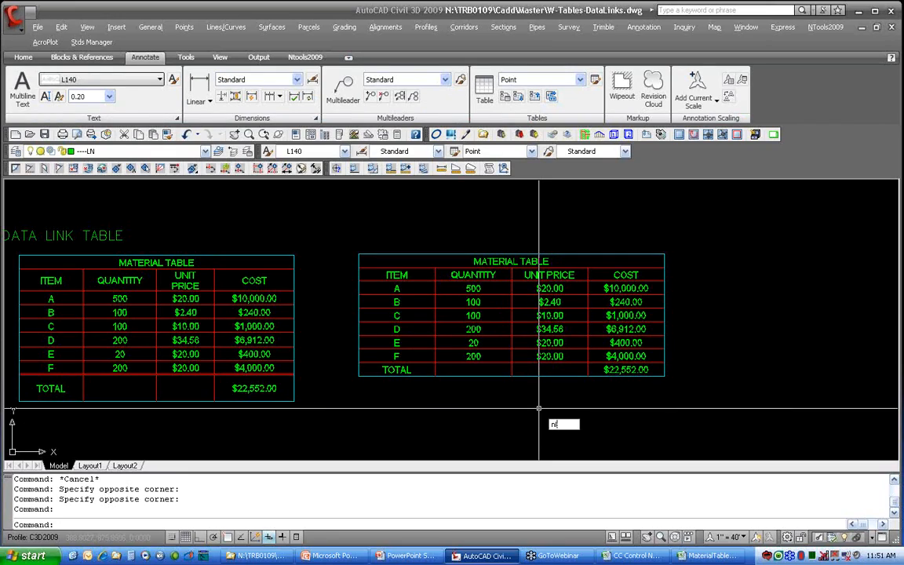
{"action": "type", "text": "l"}
{"action": "key", "text": "Return"}
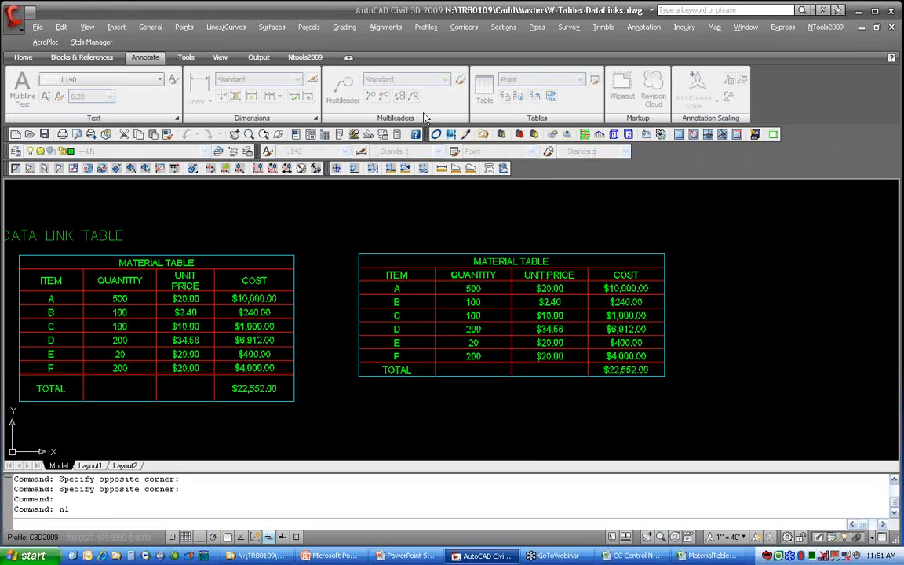
{"action": "scroll", "coordinate": [337, 202], "scroll_direction": "down", "scroll_amount": 5}
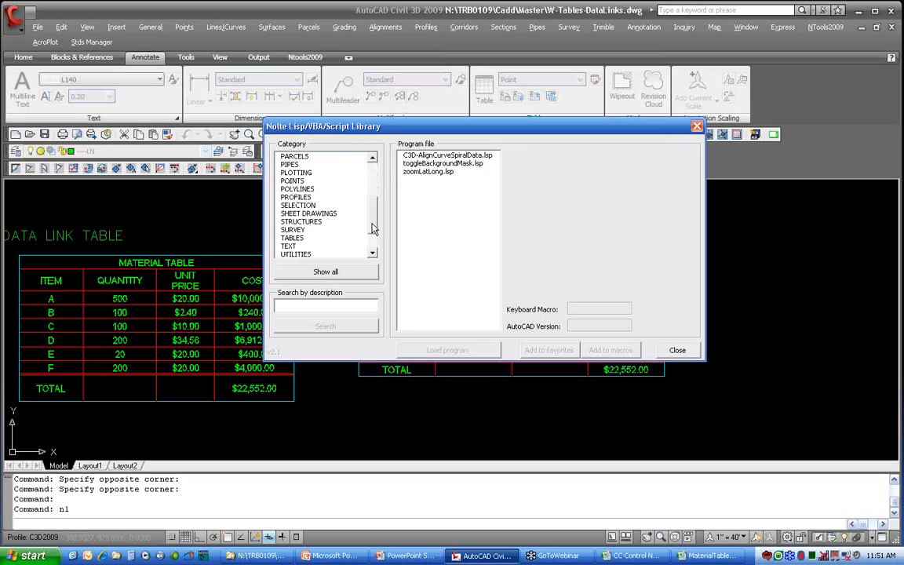
{"action": "left_click", "coordinate": [303, 239]}
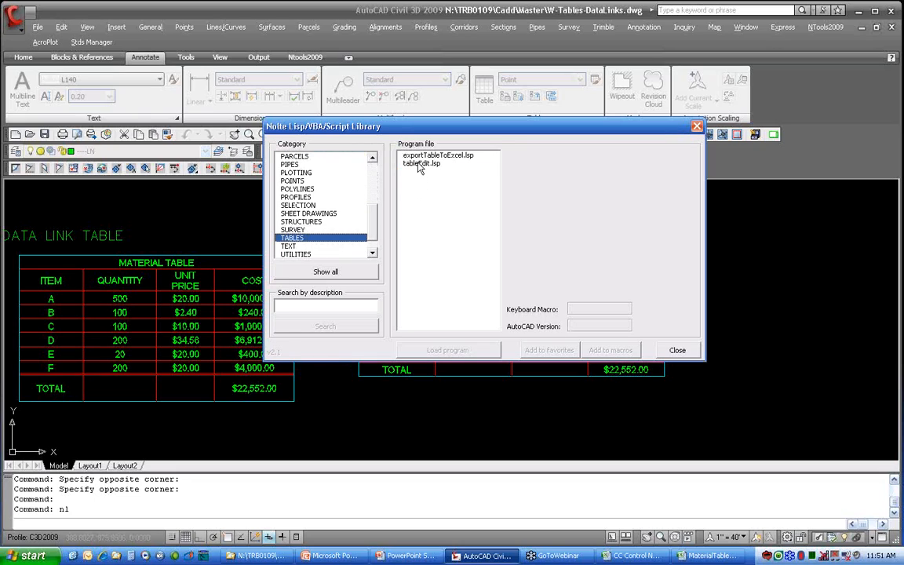
{"action": "left_click", "coordinate": [421, 164]}
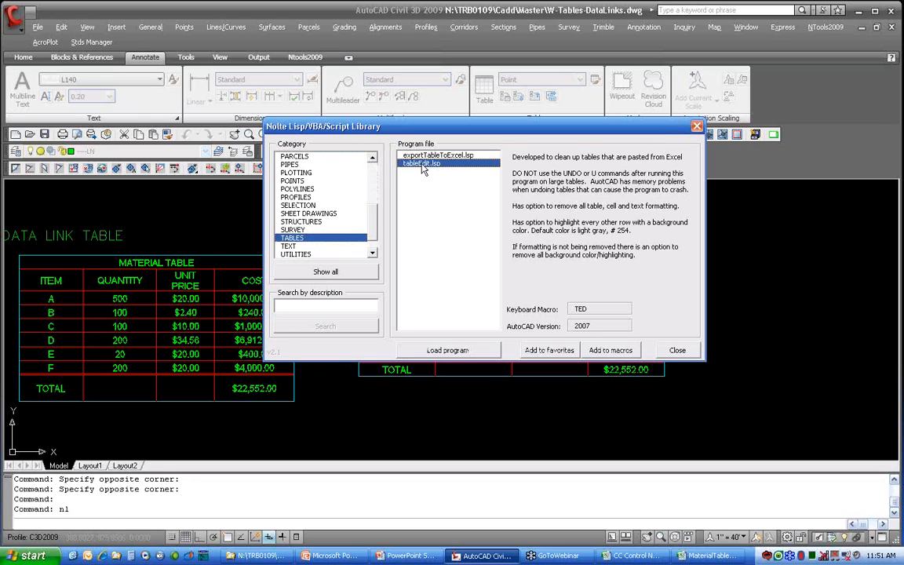
{"action": "double_click", "coordinate": [581, 309]}
{"action": "left_click", "coordinate": [675, 351]}
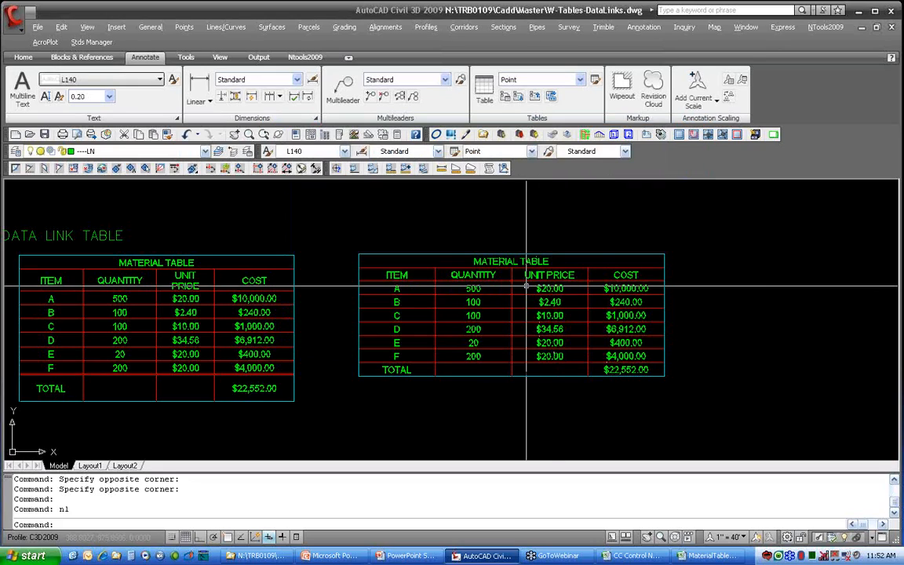
Set the locking of all cells in the linked table to Unlocked.
{"action": "left_click", "coordinate": [634, 259]}
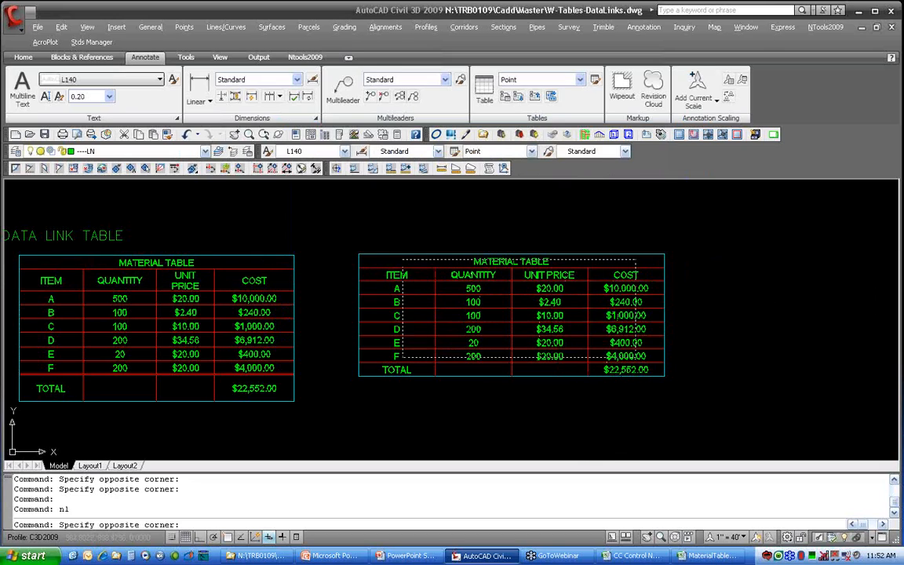
{"action": "left_click", "coordinate": [390, 370]}
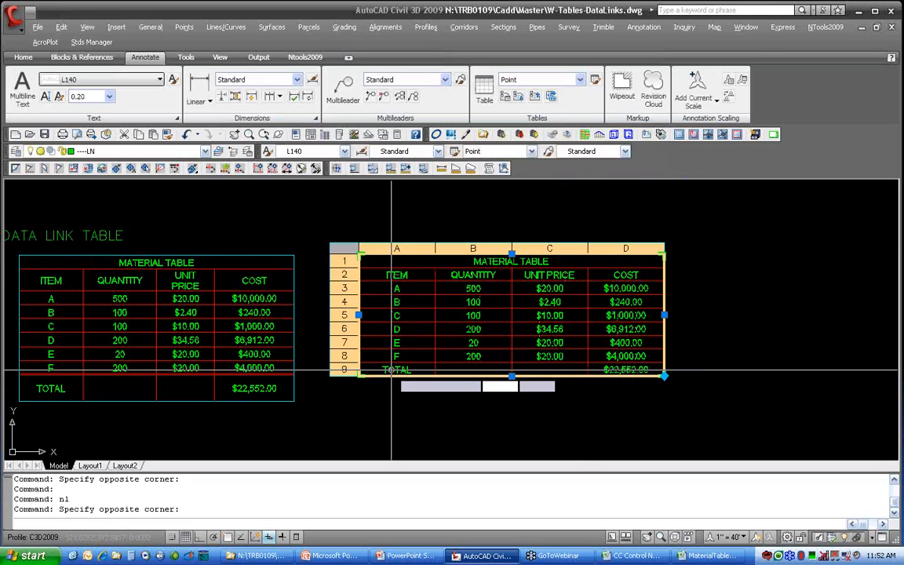
{"action": "right_click", "coordinate": [450, 318]}
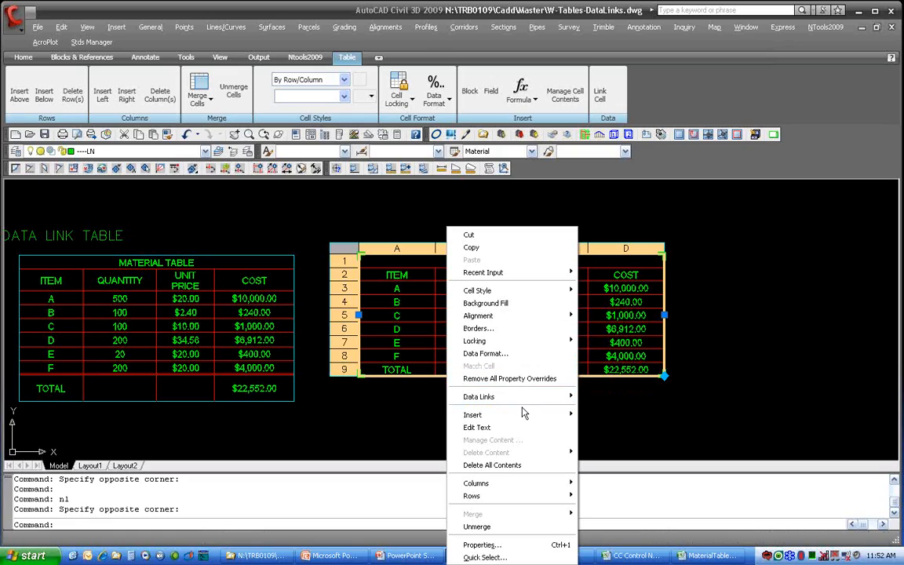
{"action": "mouse_move", "coordinate": [534, 341]}
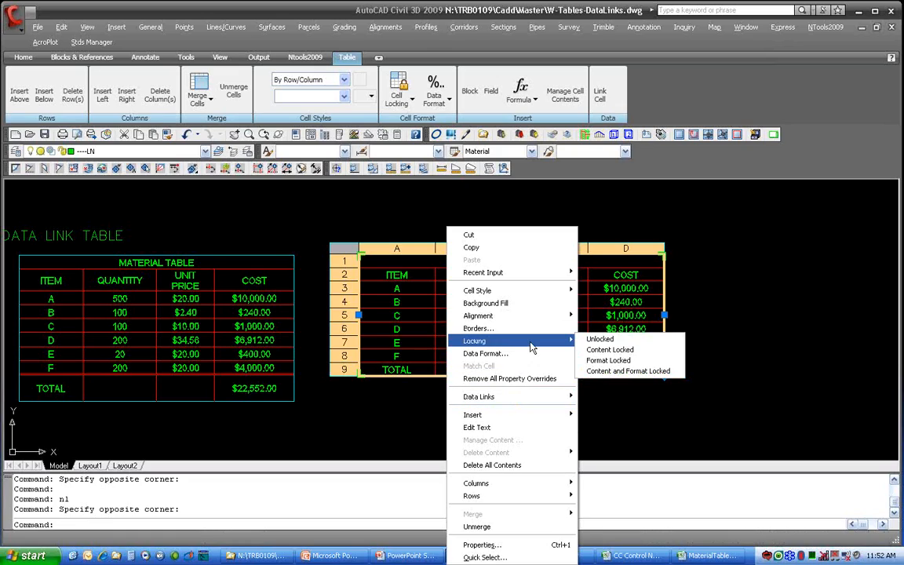
{"action": "left_click", "coordinate": [602, 342]}
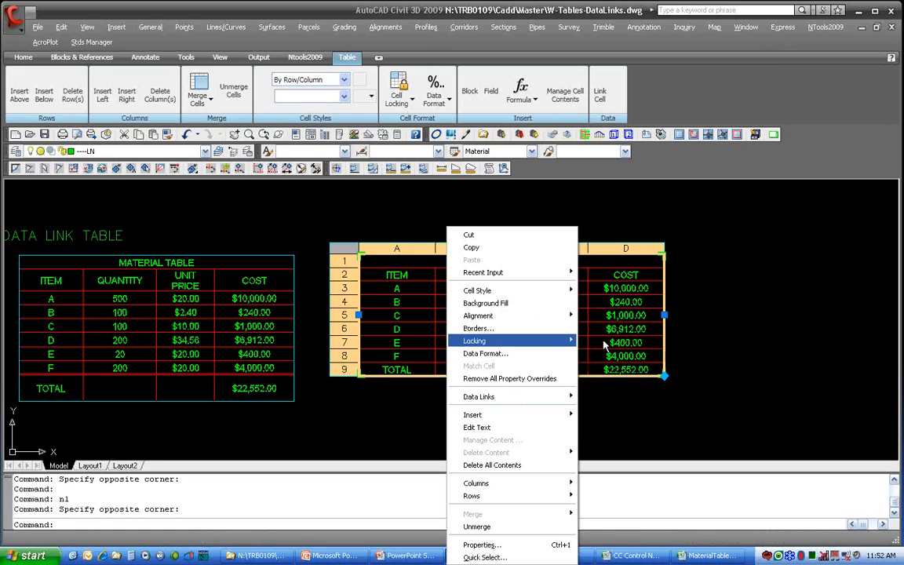
{"action": "key", "text": "Escape"}
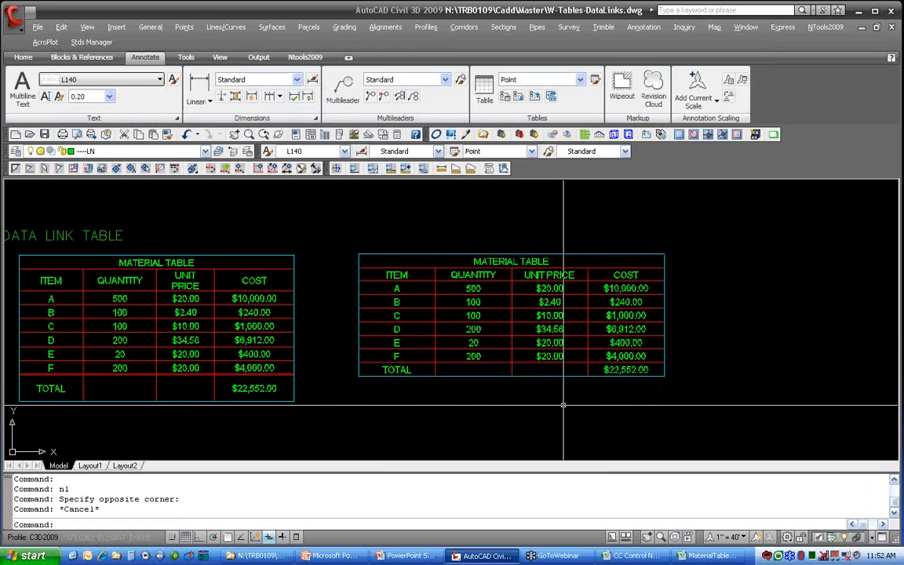
Apply the Total cell style to the linked table's TOTAL row and compare it with the existing material table.
{"action": "left_click", "coordinate": [613, 367]}
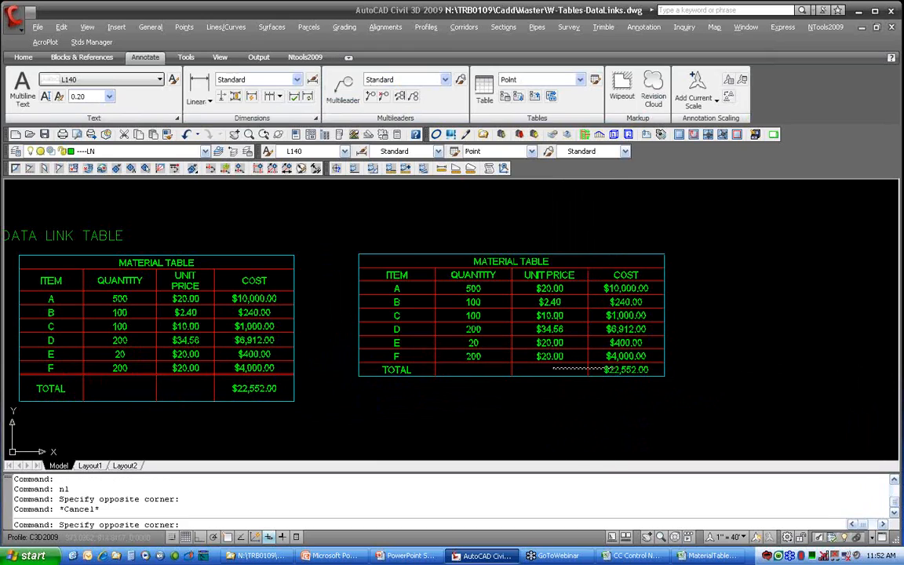
{"action": "left_click", "coordinate": [414, 369]}
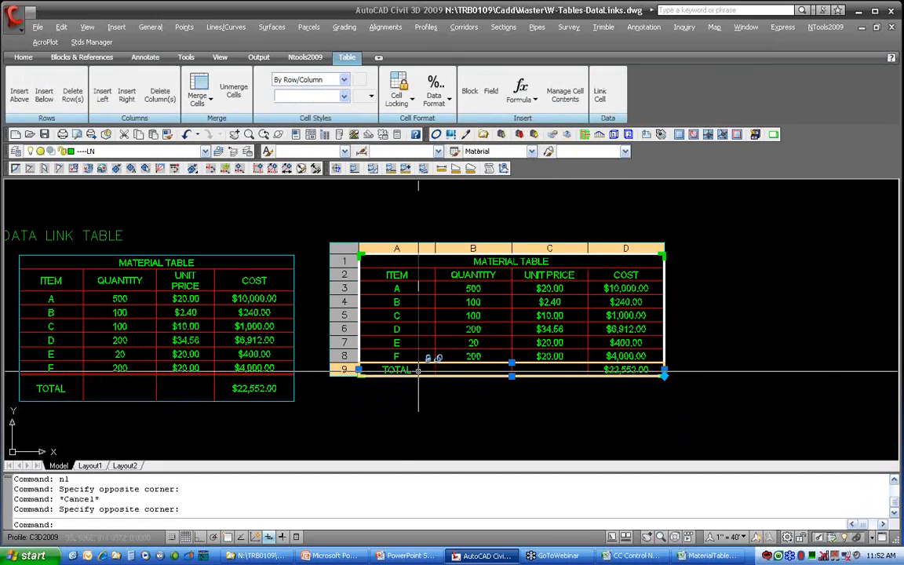
{"action": "right_click", "coordinate": [418, 370]}
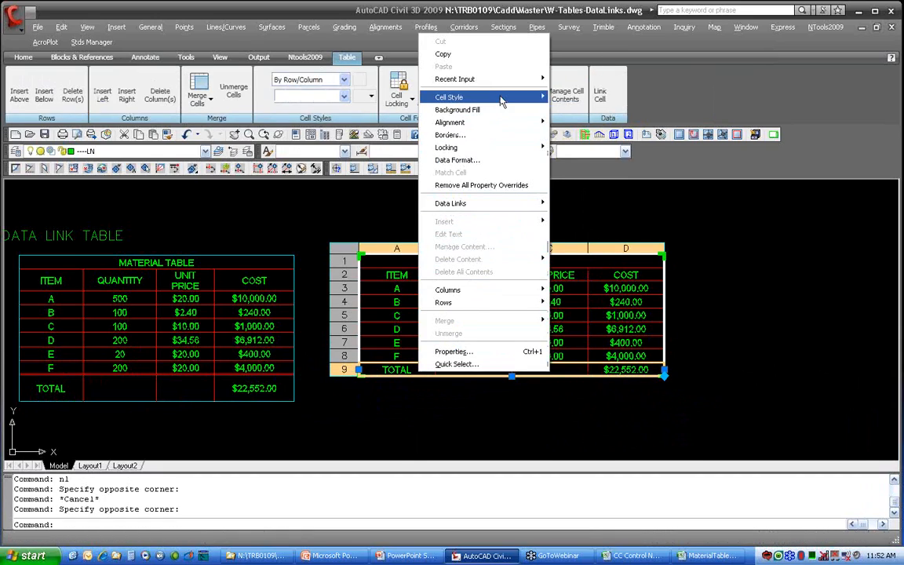
{"action": "mouse_move", "coordinate": [502, 101]}
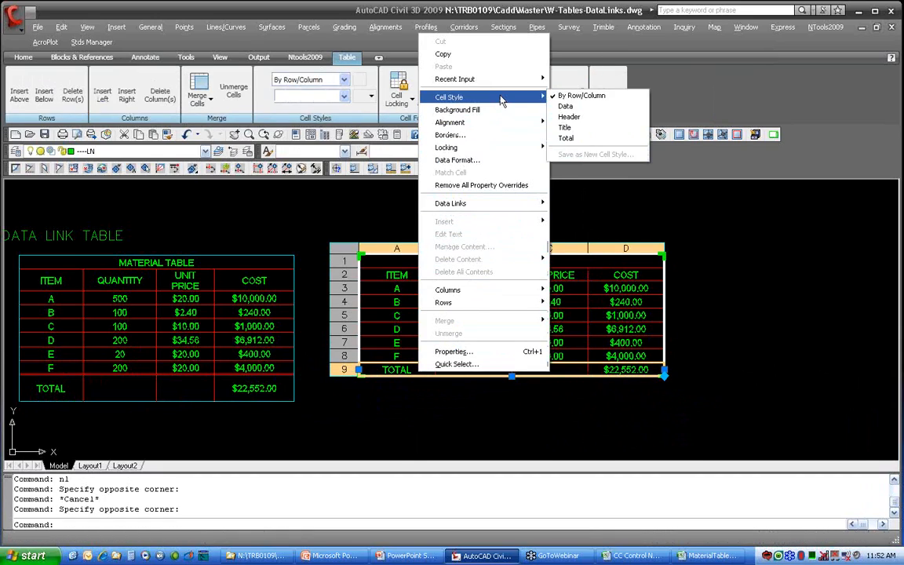
{"action": "left_click", "coordinate": [568, 138]}
{"action": "key", "text": "Escape"}
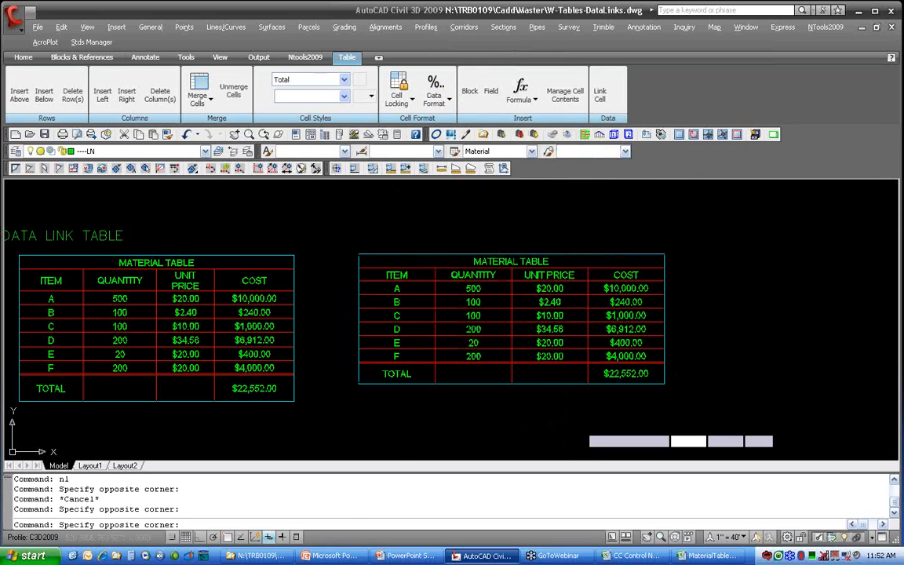
{"action": "key", "text": "Escape"}
{"action": "scroll", "coordinate": [436, 362], "scroll_direction": "up", "scroll_amount": 3}
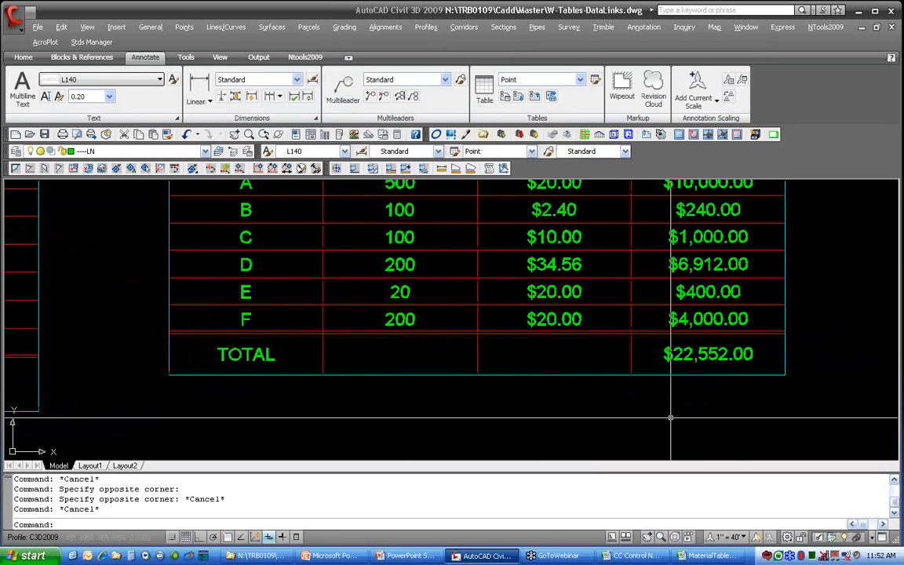
{"action": "scroll", "coordinate": [534, 275], "scroll_direction": "down", "scroll_amount": 2}
{"action": "mouse_move", "coordinate": [560, 273]}
{"action": "middle_mouse_down"}
{"action": "mouse_move", "coordinate": [639, 325]}
{"action": "mouse_move", "coordinate": [692, 312]}
{"action": "middle_mouse_up"}
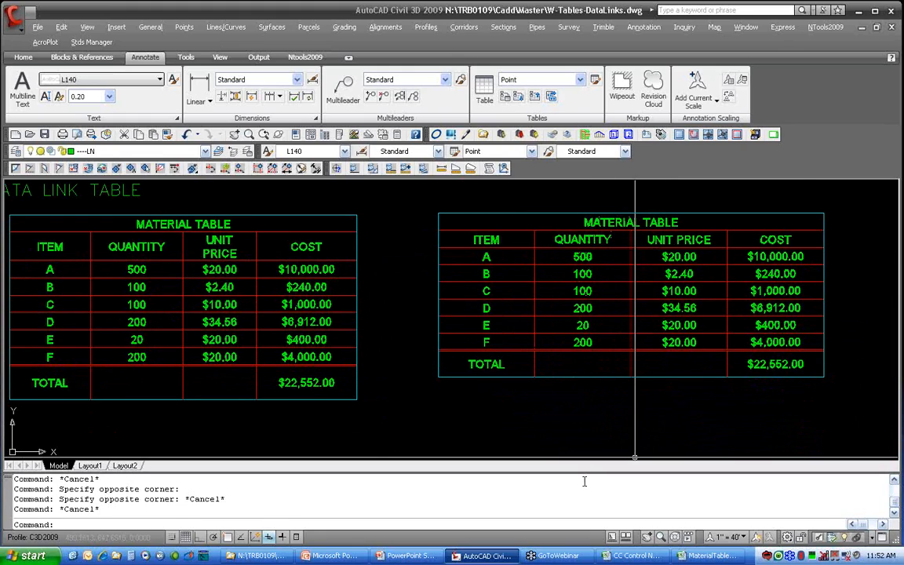
Switch to the MaterialTable.xlsx workbook in Excel and set item A's quantity to 1000.
{"action": "left_click", "coordinate": [709, 555]}
{"action": "left_click", "coordinate": [315, 326]}
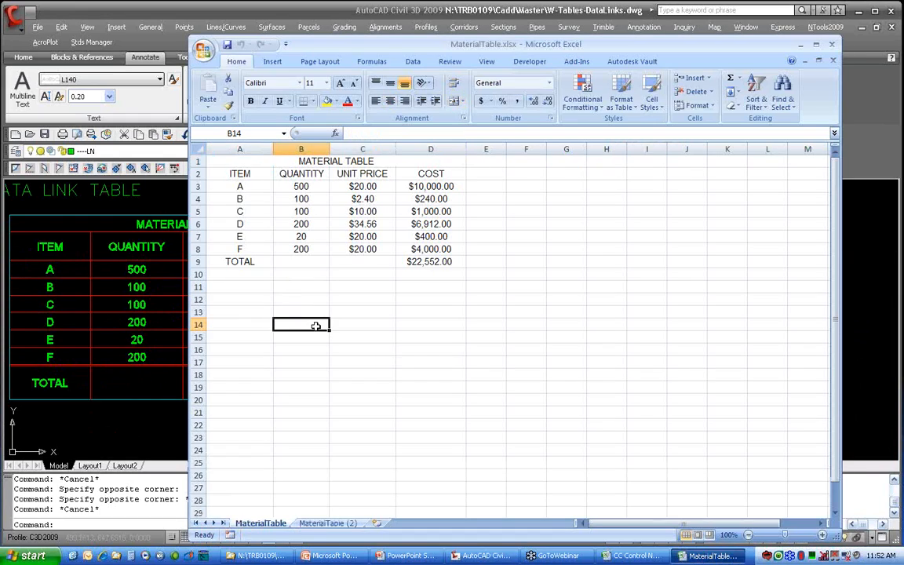
{"action": "left_click", "coordinate": [301, 186]}
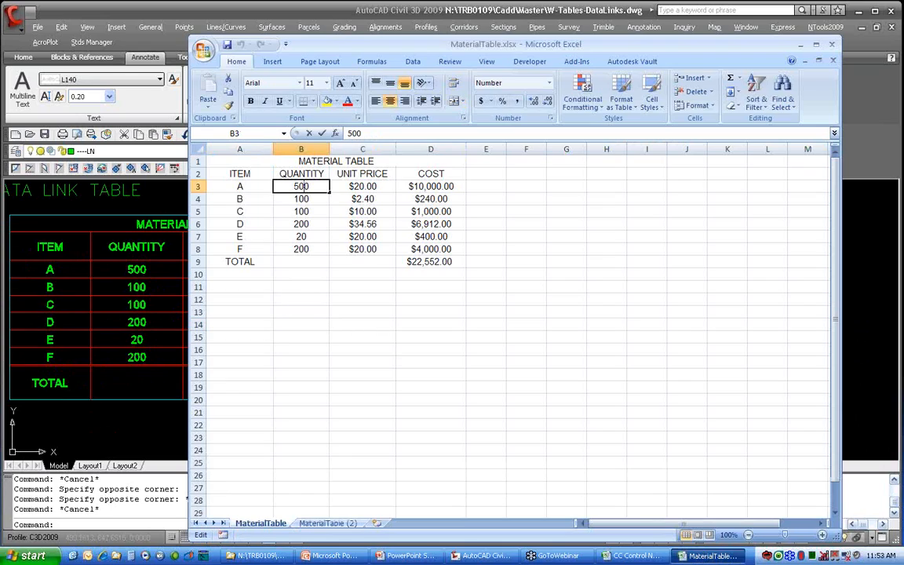
{"action": "double_click", "coordinate": [310, 186]}
{"action": "left_click_drag", "start_coordinate": [311, 187], "coordinate": [290, 186]}
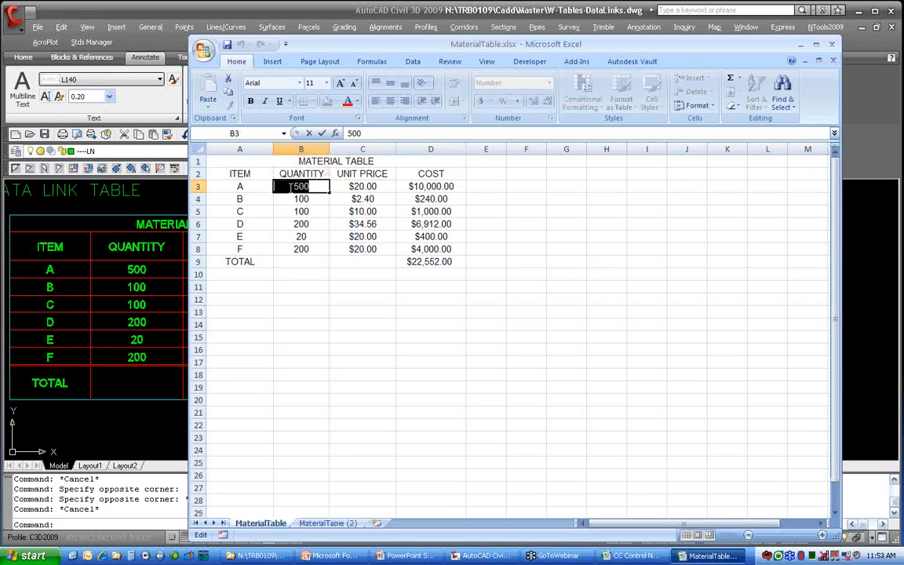
{"action": "type", "text": "1000"}
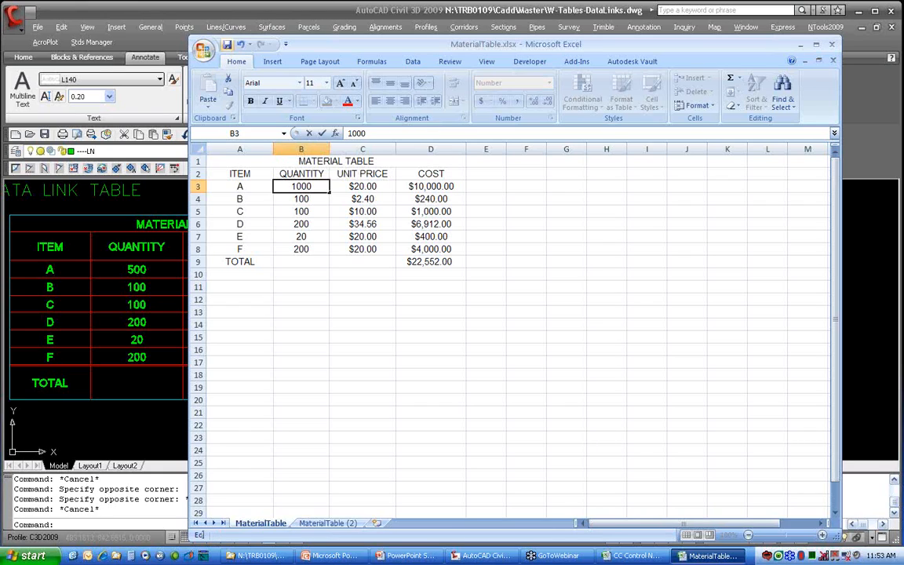
{"action": "key", "text": "Return"}
Save and close the workbook, and update all drawing tables using the changed data link, overwriting the edited cells.
{"action": "left_click", "coordinate": [833, 45]}
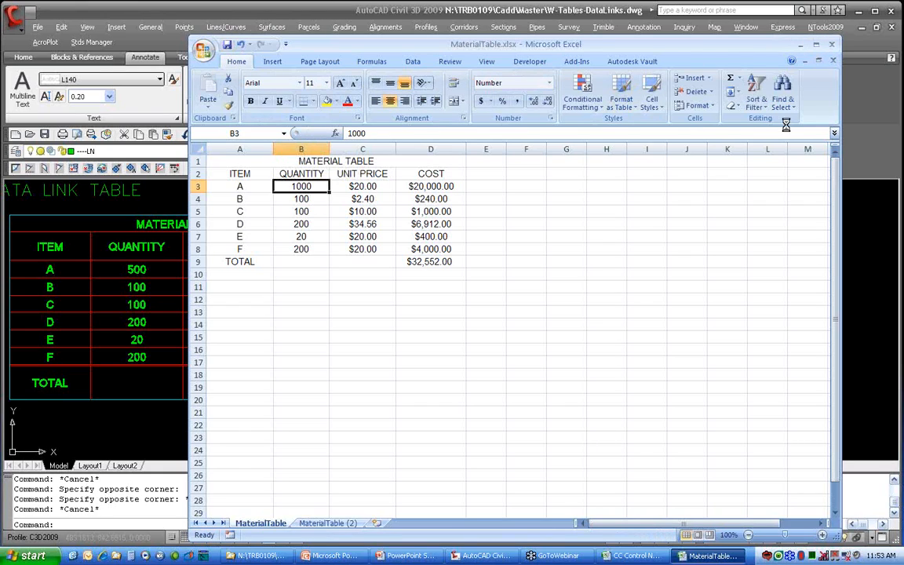
{"action": "left_click", "coordinate": [833, 45]}
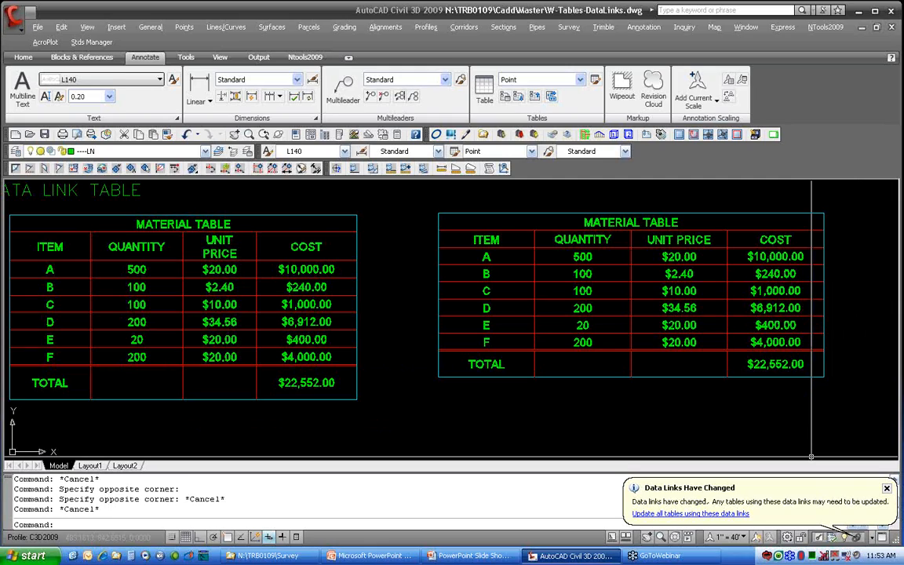
{"action": "left_click", "coordinate": [683, 514]}
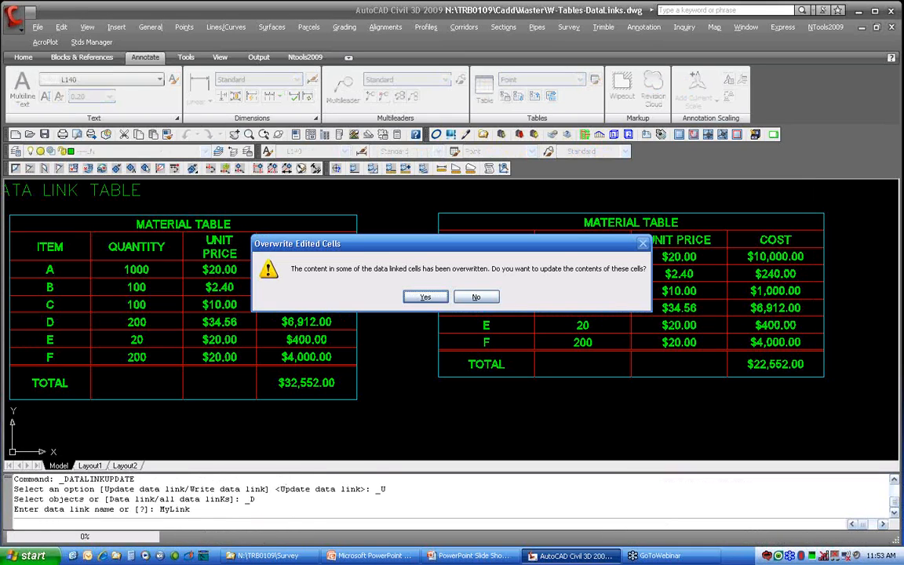
{"action": "left_click", "coordinate": [424, 297]}
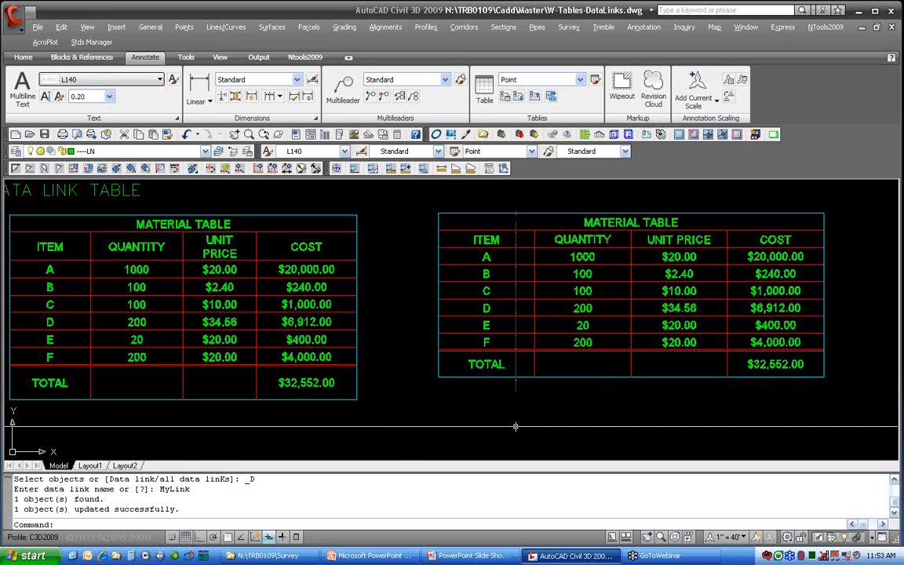
Review the MyLink Excel link settings from item A's quantity cell, including writing to the source file, and accept them.
{"action": "left_click", "coordinate": [631, 220]}
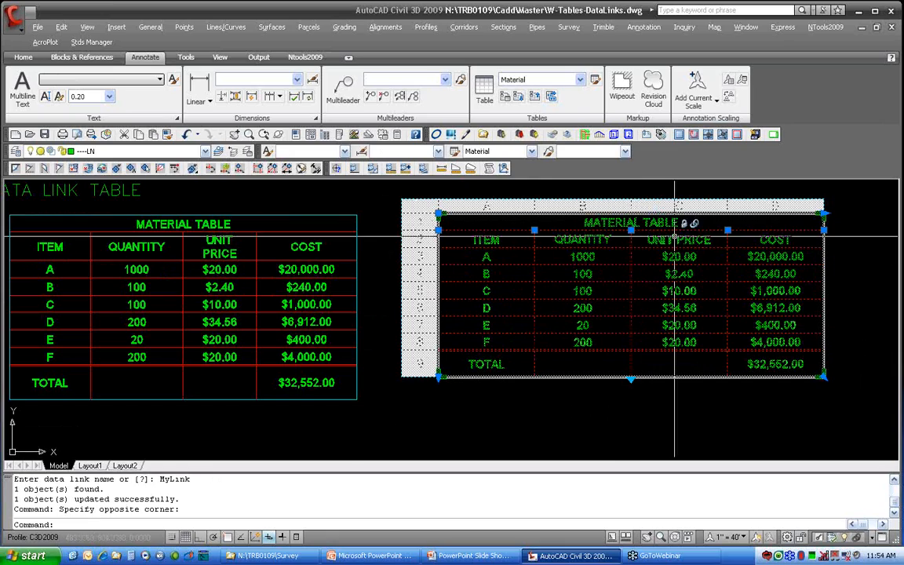
{"action": "left_click", "coordinate": [581, 256]}
{"action": "right_click", "coordinate": [578, 256]}
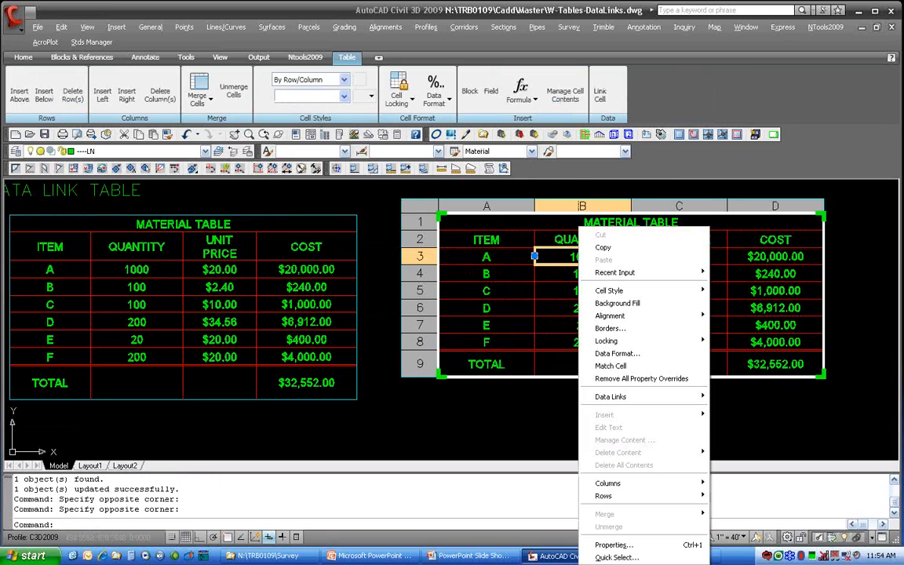
{"action": "mouse_move", "coordinate": [660, 398]}
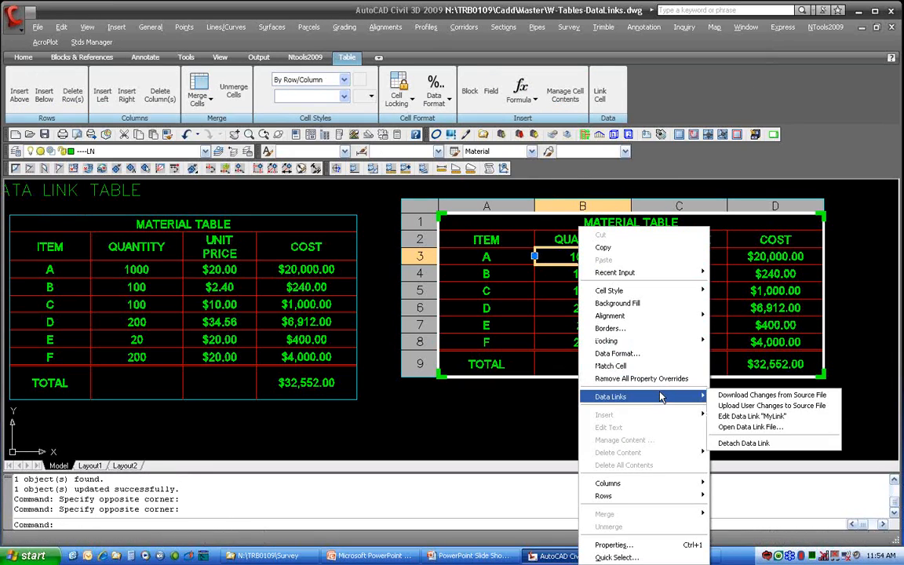
{"action": "left_click", "coordinate": [755, 417]}
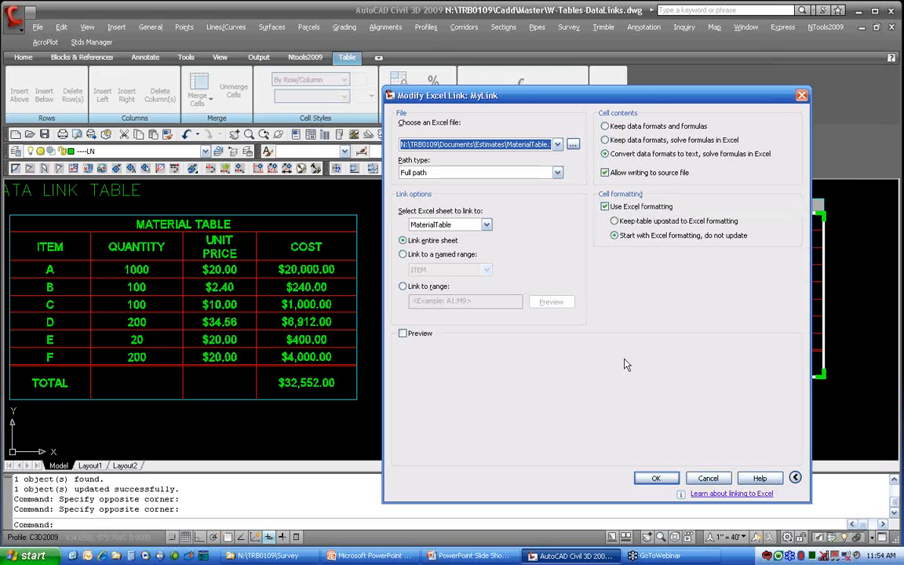
{"action": "left_click", "coordinate": [656, 478]}
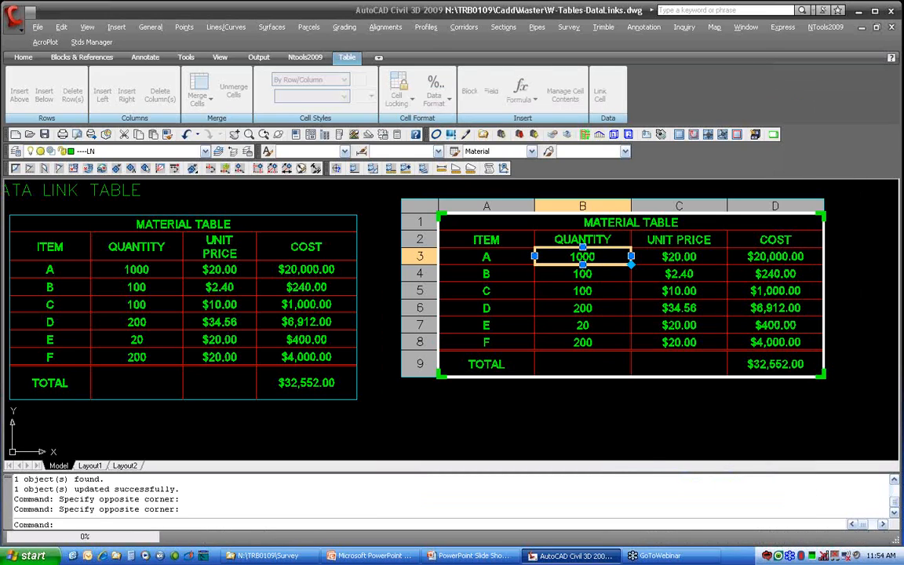
Set the locking of item A's quantity cell in the linked table to Unlocked and change the quantity to 10.
{"action": "double_click", "coordinate": [600, 259]}
{"action": "right_click", "coordinate": [600, 259]}
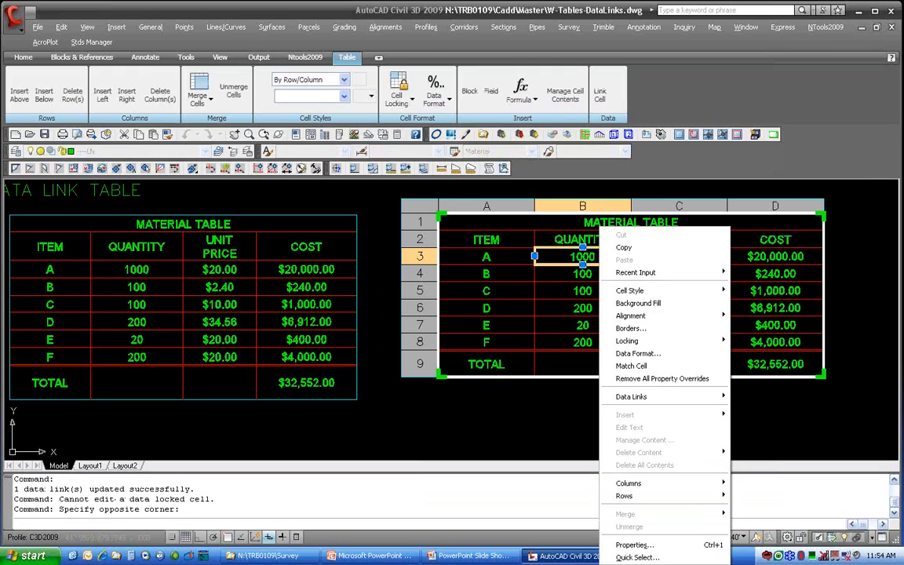
{"action": "mouse_move", "coordinate": [628, 340]}
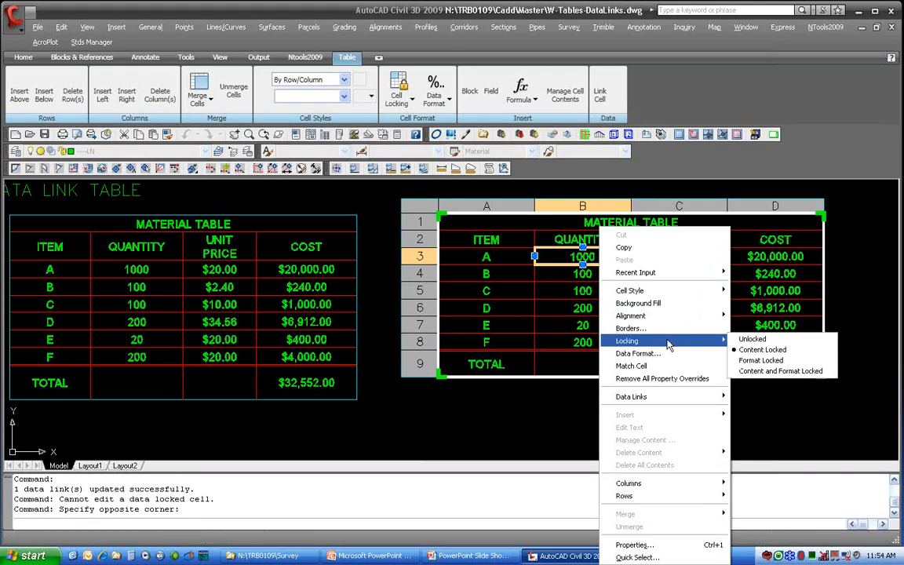
{"action": "left_click", "coordinate": [751, 340]}
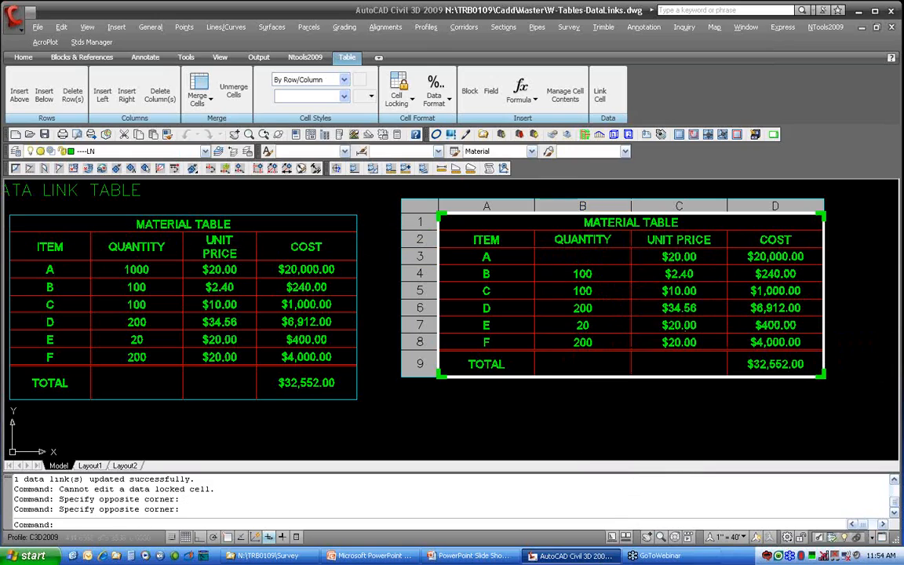
{"action": "double_click", "coordinate": [582, 257]}
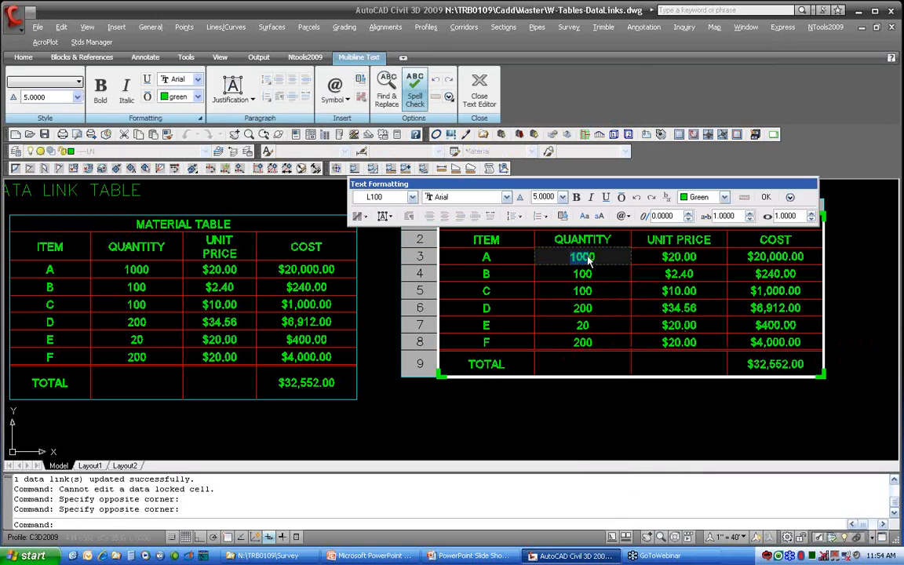
{"action": "type", "text": "10"}
{"action": "left_click", "coordinate": [599, 273]}
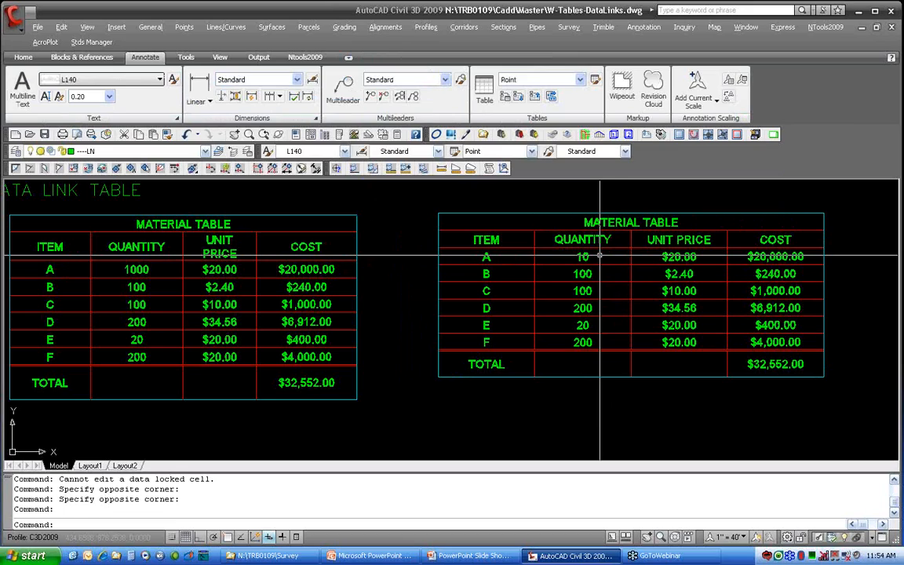
Upload item A's quantity change to the source file and update all tables using the data link.
{"action": "left_click", "coordinate": [615, 213]}
{"action": "right_click", "coordinate": [615, 213]}
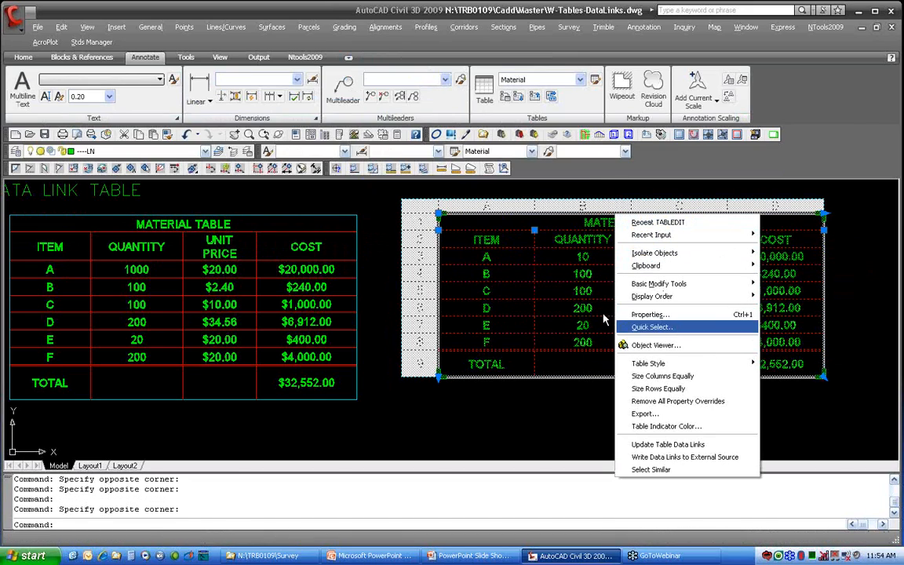
{"action": "left_click", "coordinate": [582, 258]}
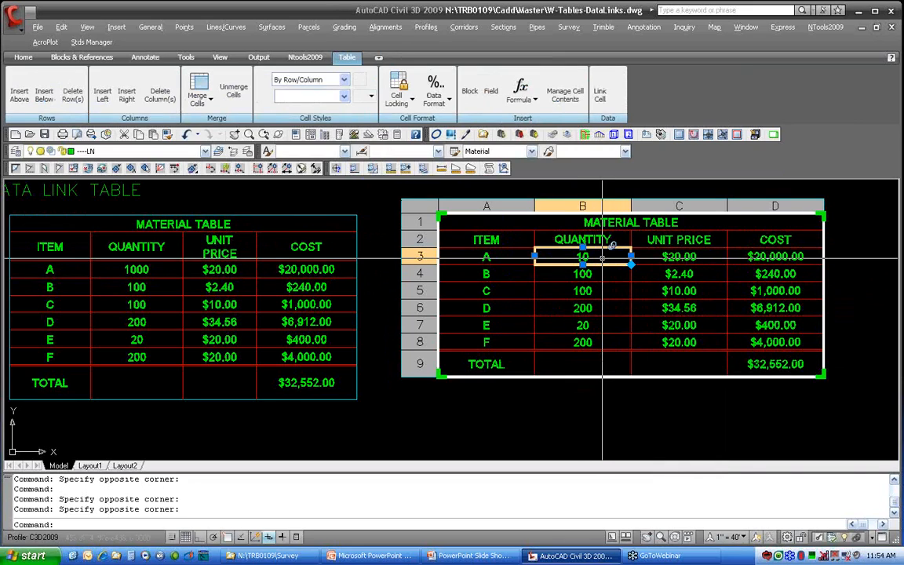
{"action": "right_click", "coordinate": [603, 258]}
{"action": "mouse_move", "coordinate": [681, 398]}
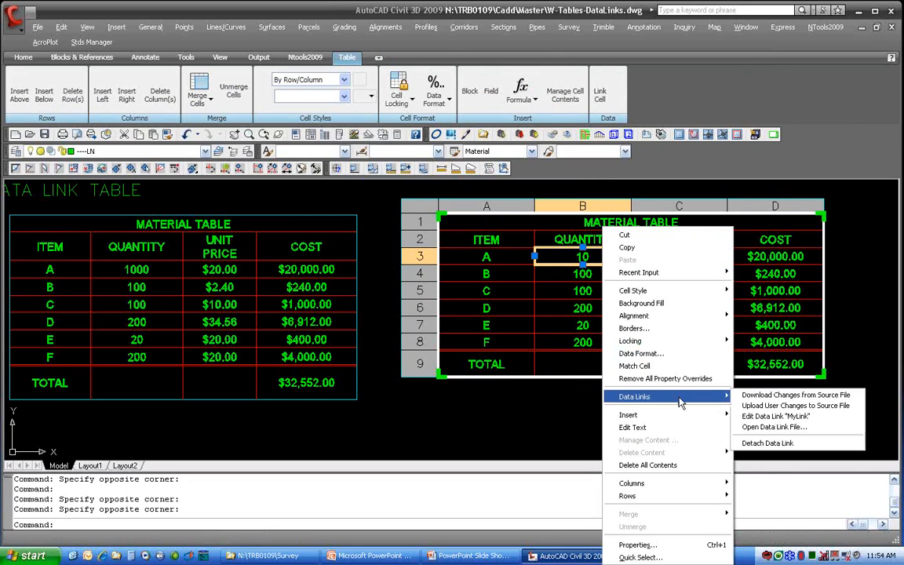
{"action": "left_click", "coordinate": [834, 407]}
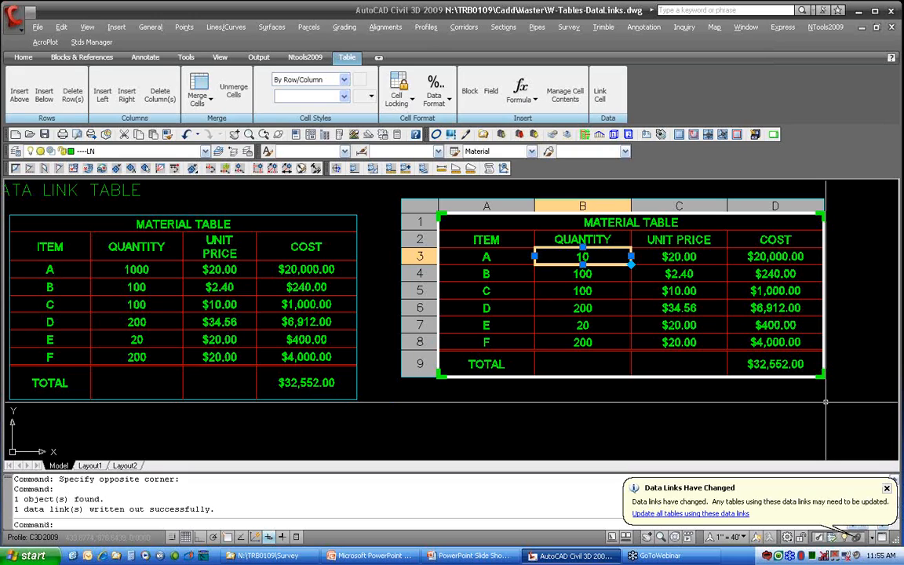
{"action": "left_click", "coordinate": [702, 514]}
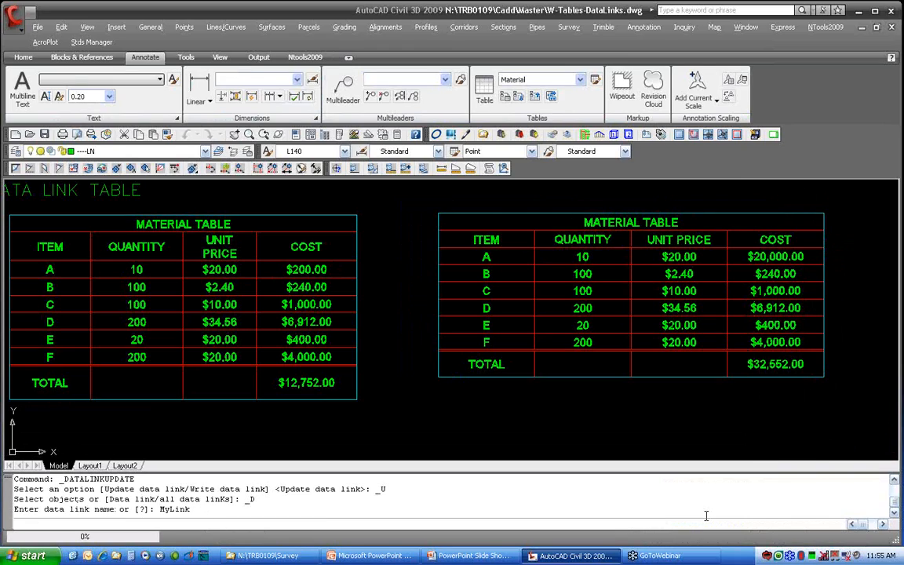
{"action": "key", "text": "Return"}
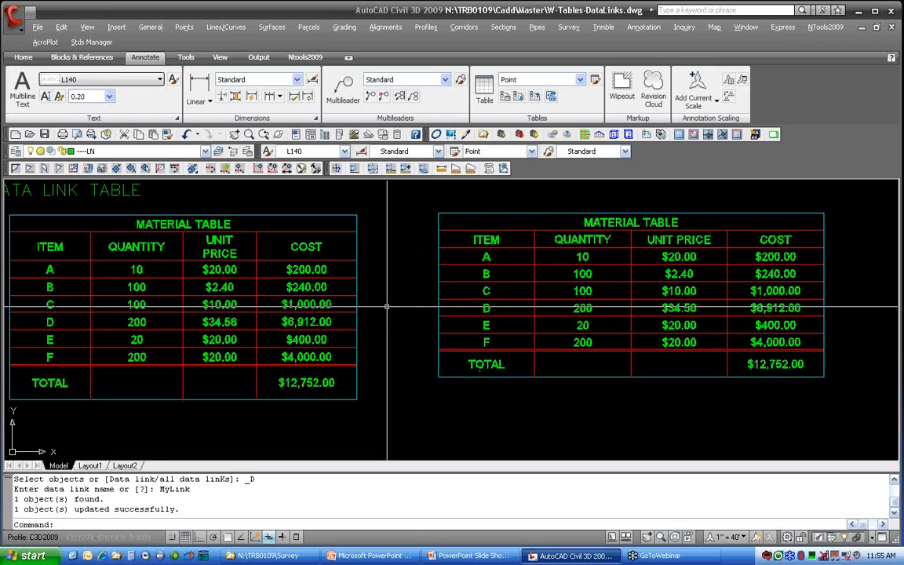
Open the data link file from item D's quantity cell, check the quantities in Excel, and return to the drawing with the table deselected.
{"action": "mouse_move", "coordinate": [455, 299]}
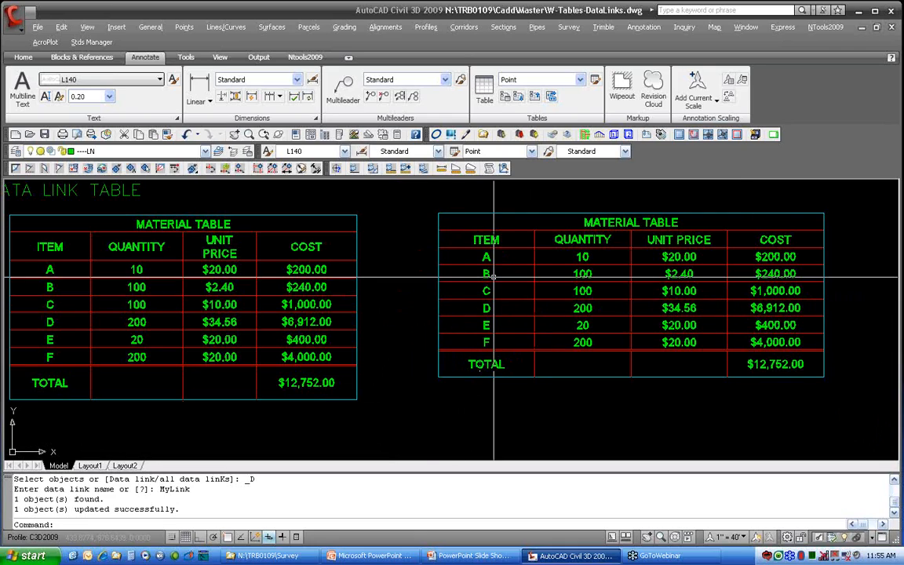
{"action": "left_click", "coordinate": [547, 213]}
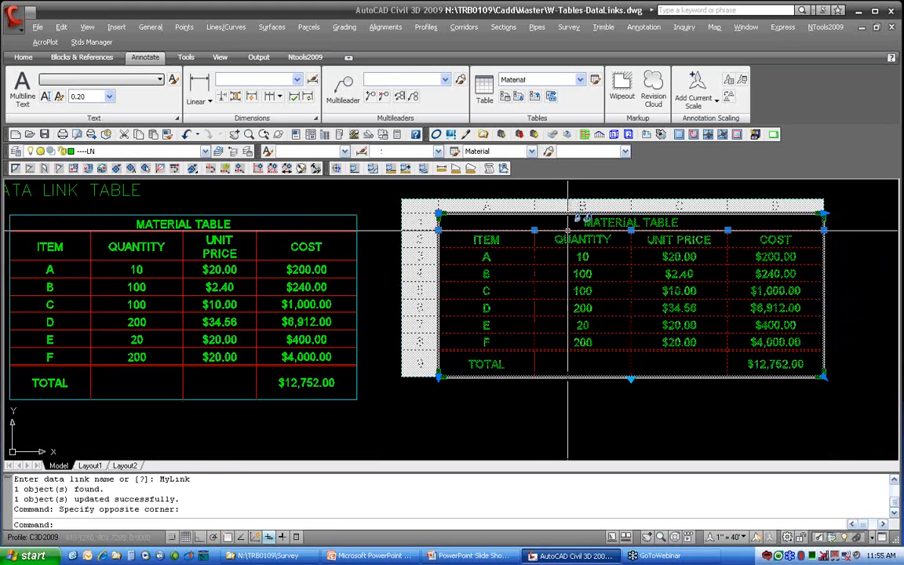
{"action": "left_click", "coordinate": [582, 256]}
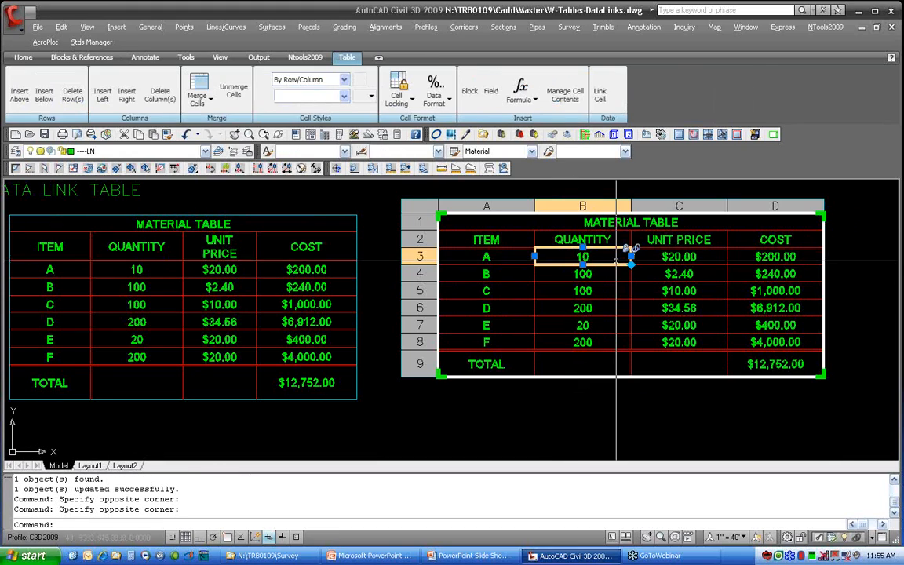
{"action": "left_click", "coordinate": [584, 307]}
{"action": "right_click", "coordinate": [603, 308]}
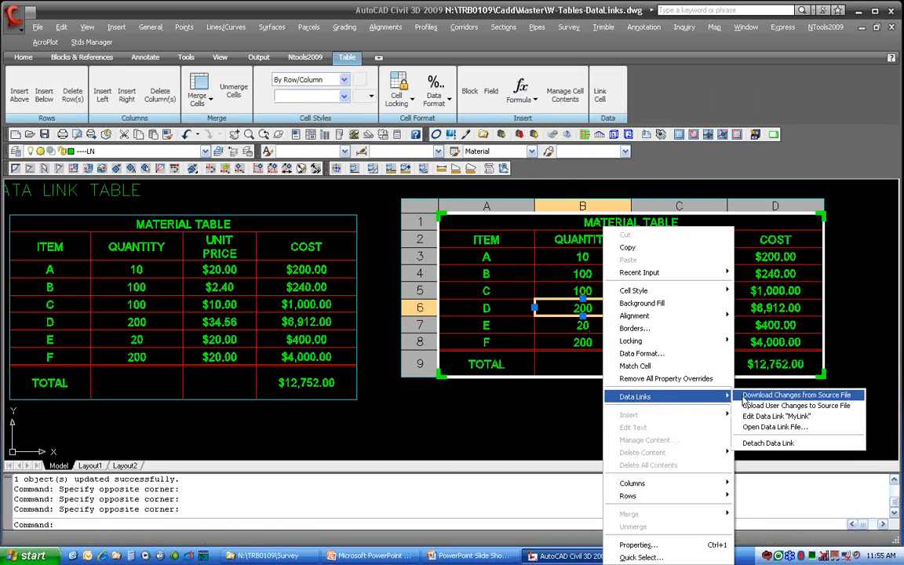
{"action": "left_click", "coordinate": [794, 428]}
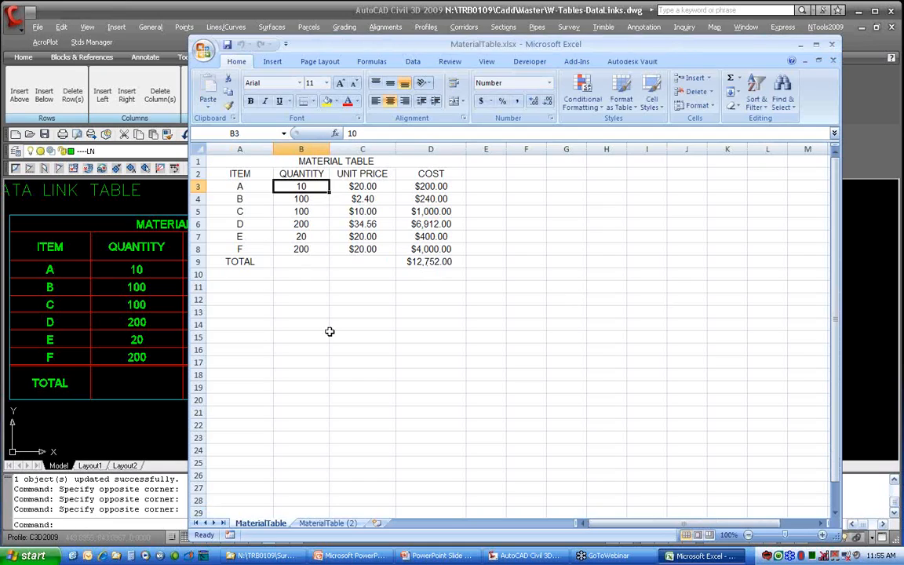
{"action": "left_click", "coordinate": [800, 45]}
{"action": "key", "text": "Escape"}
{"action": "key", "text": "Escape"}
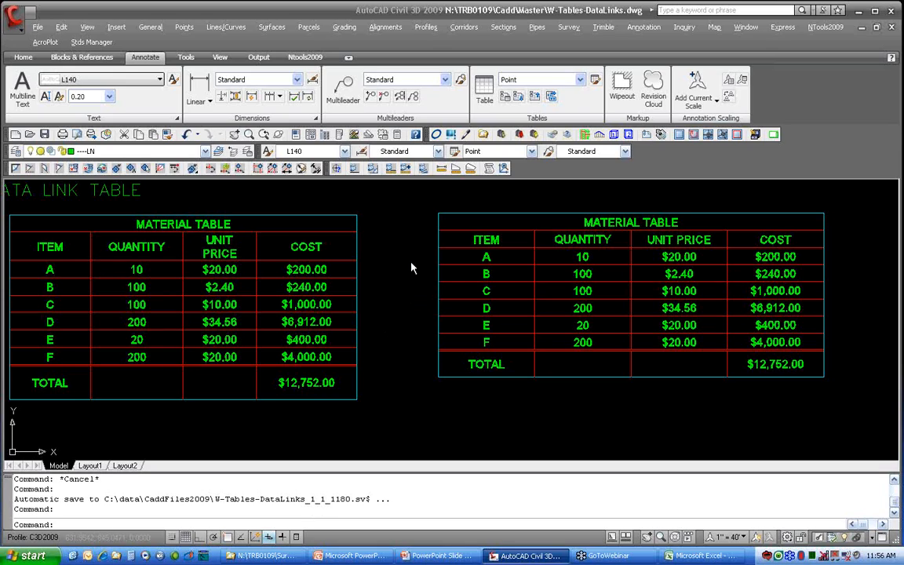
Start a new Excel data link named xlsx, examine the selectable file types in the Estimates folder, and cancel the new link.
{"action": "left_click", "coordinate": [507, 98]}
{"action": "left_click", "coordinate": [427, 218]}
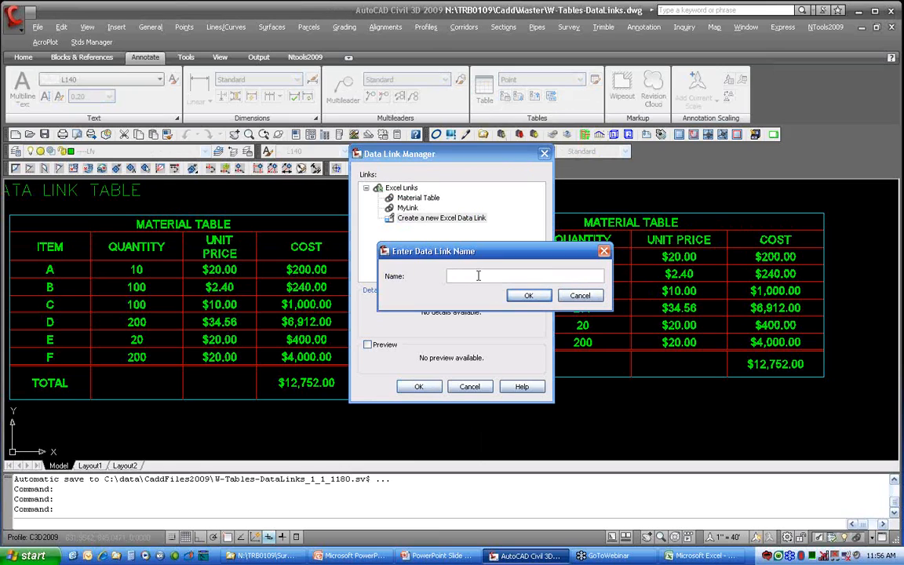
{"action": "type", "text": "xlsx"}
{"action": "left_click", "coordinate": [528, 295]}
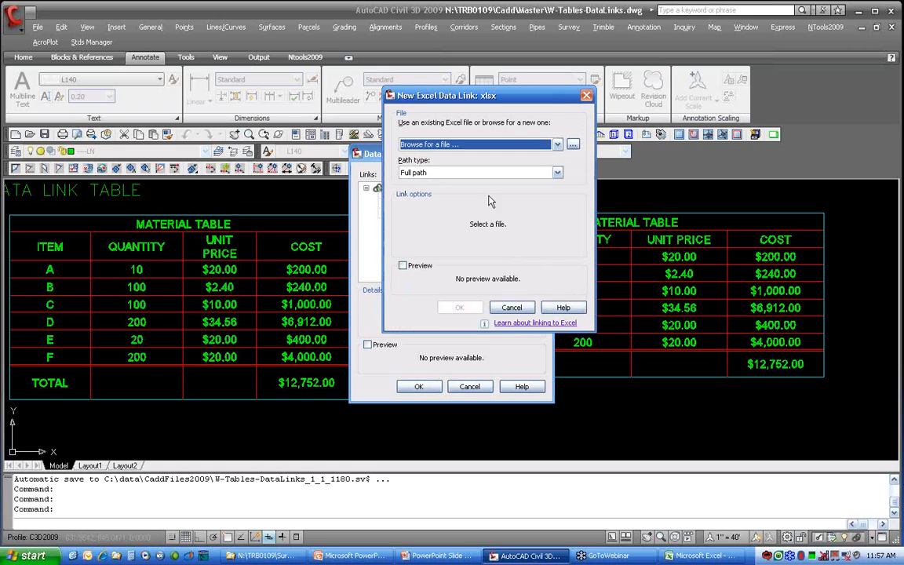
{"action": "left_click", "coordinate": [573, 145]}
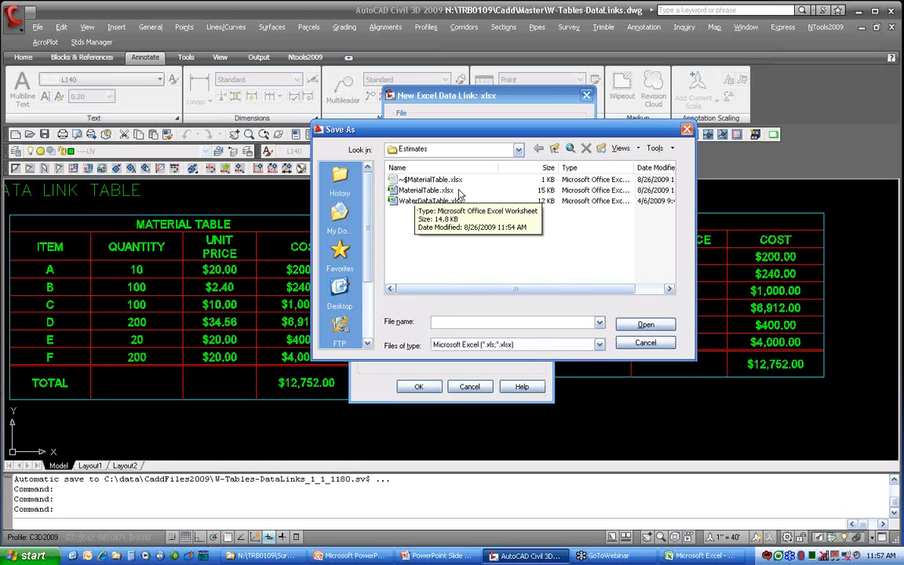
{"action": "left_click", "coordinate": [481, 245]}
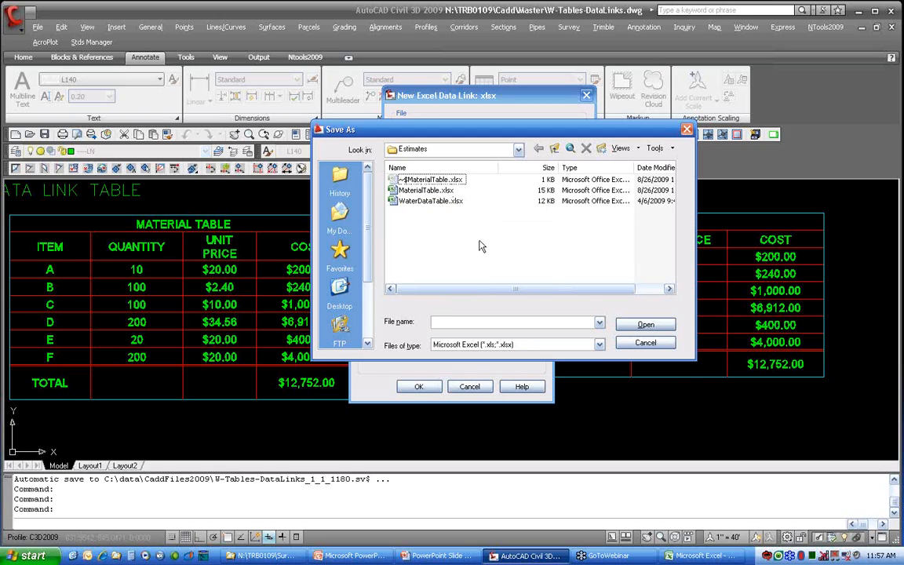
{"action": "left_click", "coordinate": [645, 343]}
{"action": "left_click", "coordinate": [511, 307]}
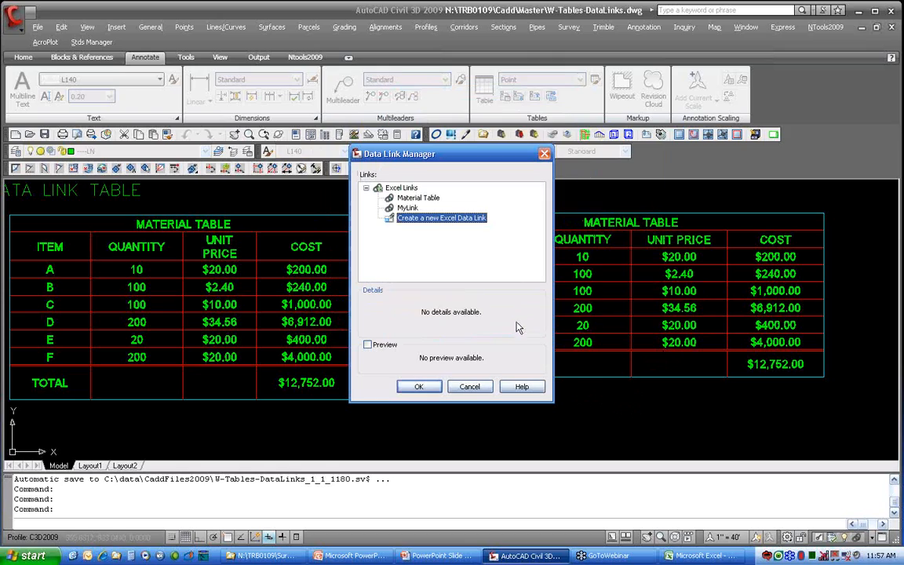
Dismiss the Data Link Manager without changes, check the open MaterialTable workbook in Excel, and return to the drawing.
{"action": "left_click", "coordinate": [468, 387]}
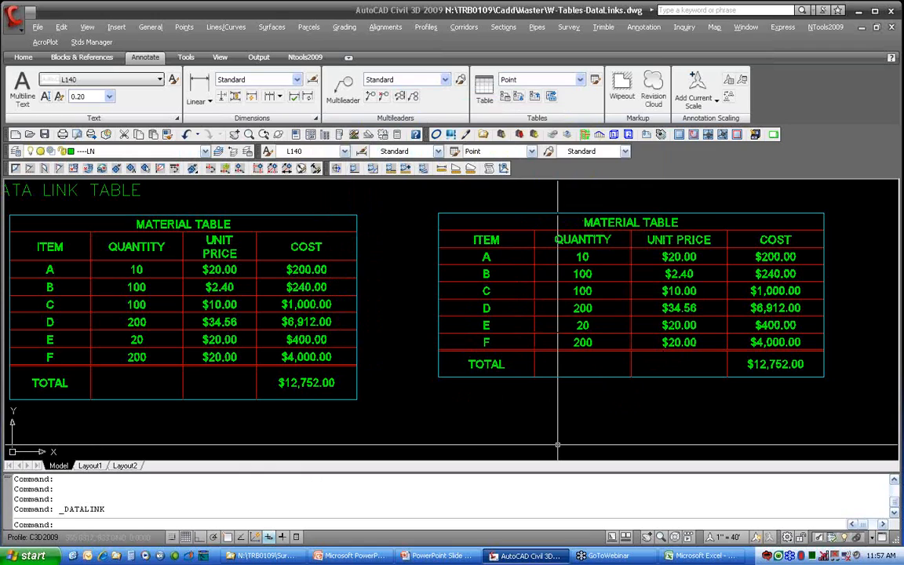
{"action": "left_click", "coordinate": [691, 557]}
{"action": "left_click", "coordinate": [301, 299]}
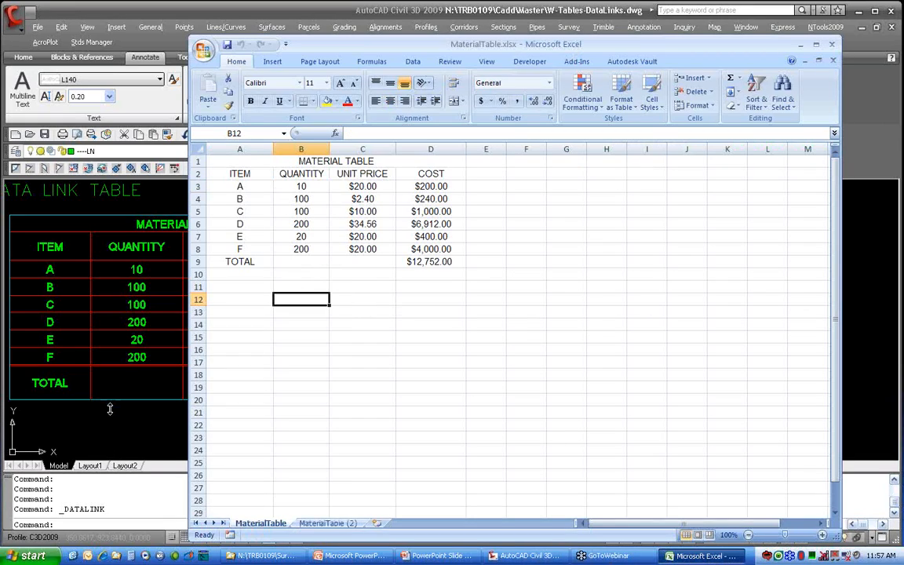
{"action": "left_click", "coordinate": [164, 407]}
Set the locking of item B's quantity cell in the linked table to Unlocked and change the quantity to 234.
{"action": "left_click", "coordinate": [585, 273]}
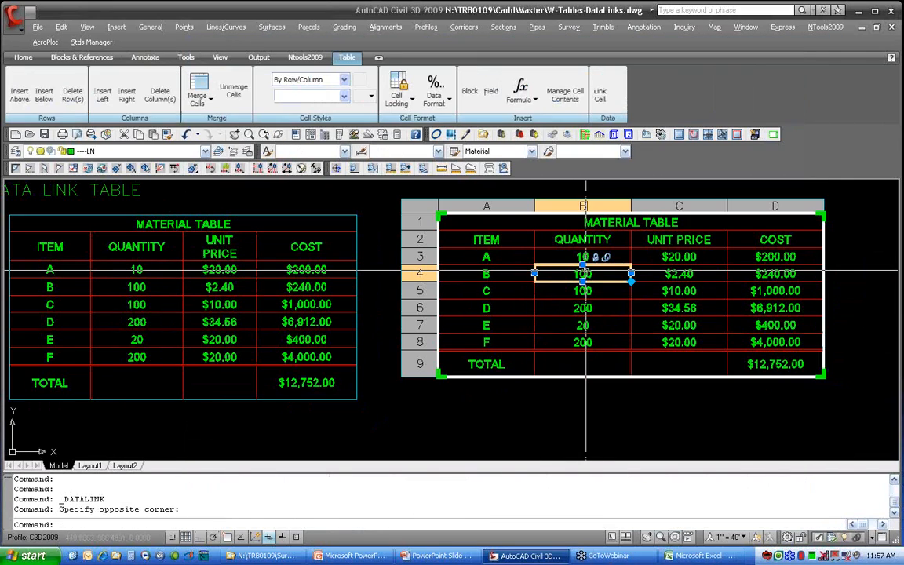
{"action": "right_click", "coordinate": [585, 273]}
{"action": "mouse_move", "coordinate": [639, 341]}
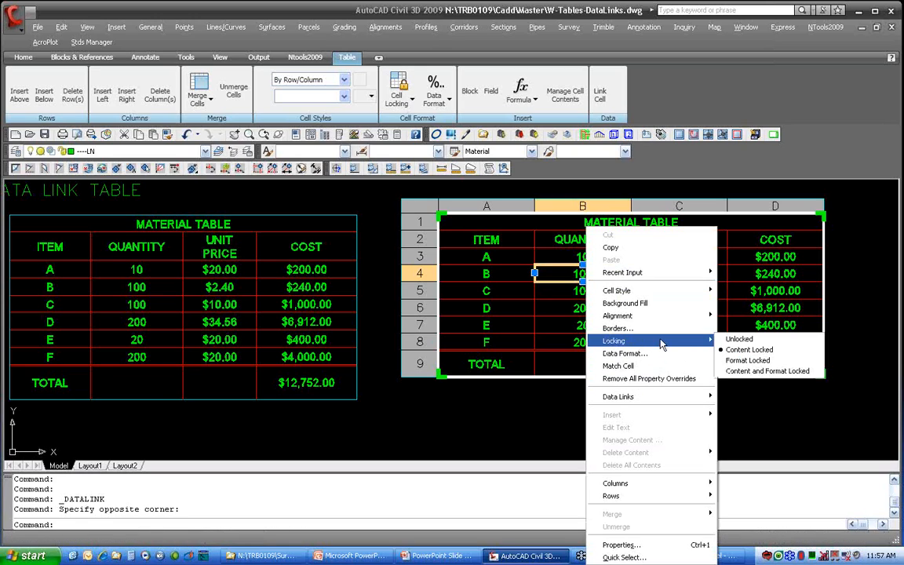
{"action": "left_click", "coordinate": [742, 349]}
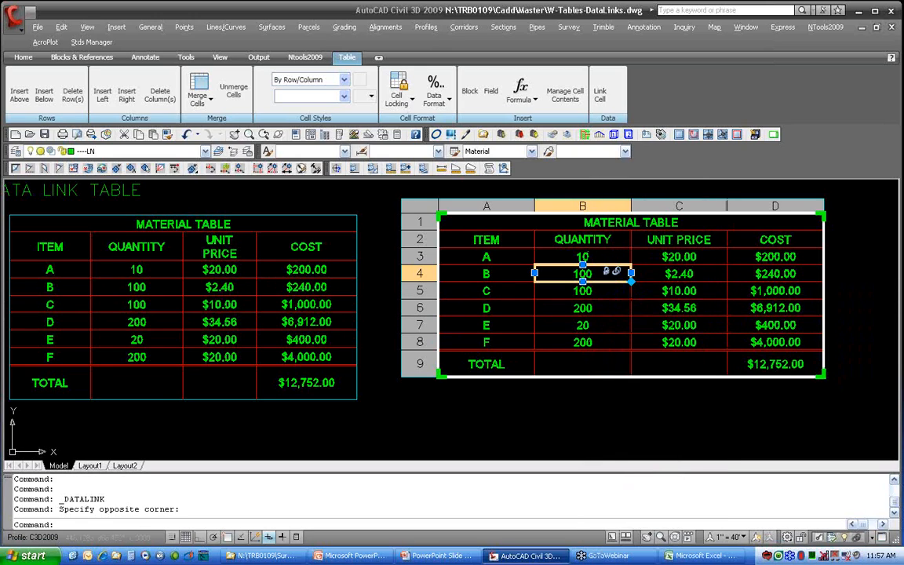
{"action": "double_click", "coordinate": [585, 273]}
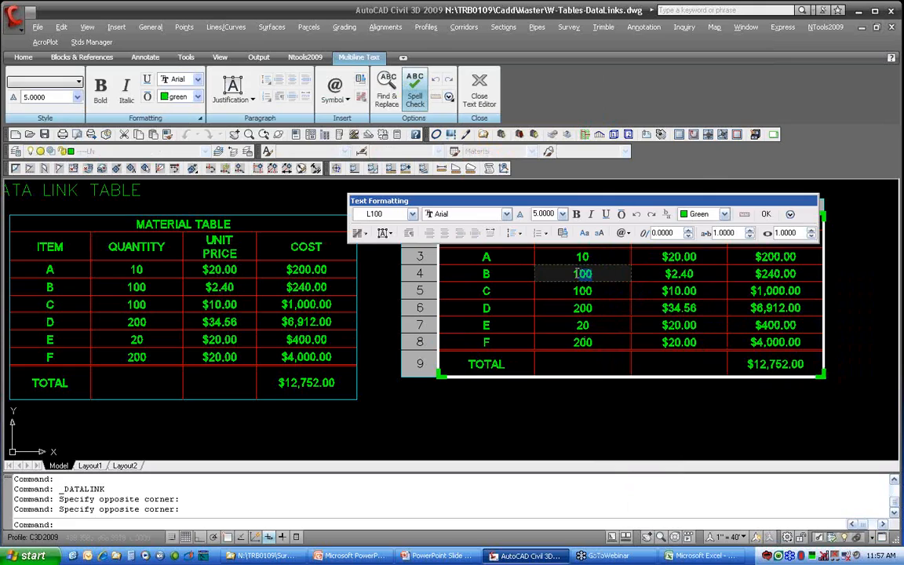
{"action": "type", "text": "234"}
{"action": "key", "text": "Escape"}
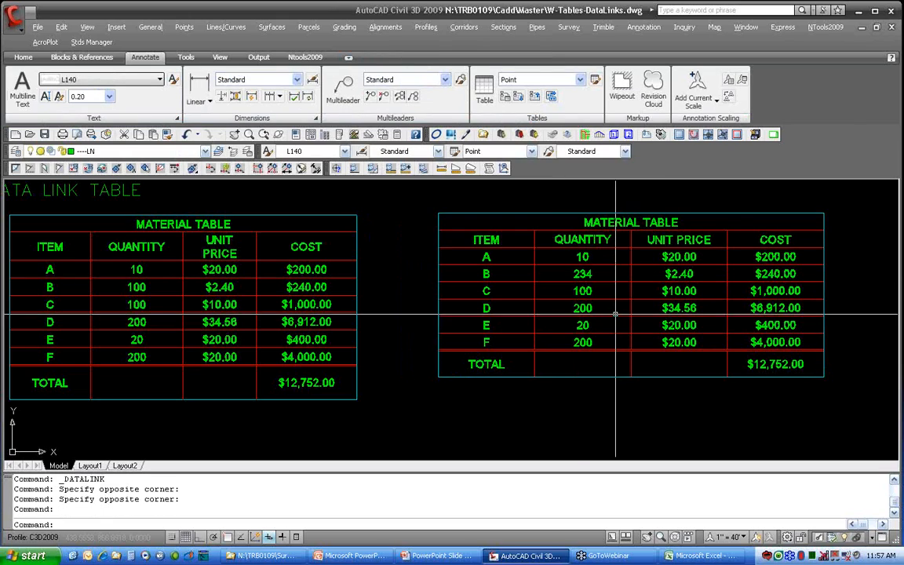
Try to upload item B's quantity change to the source file while the workbook is open in Excel, agreeing to replace MaterialTable.xlsx.
{"action": "left_click", "coordinate": [611, 265]}
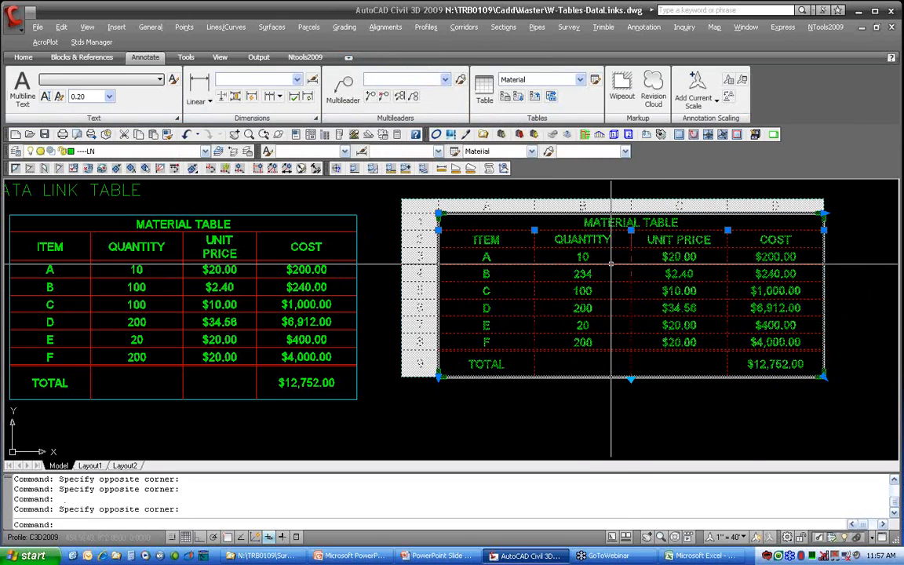
{"action": "right_click", "coordinate": [611, 265]}
{"action": "left_click", "coordinate": [607, 280]}
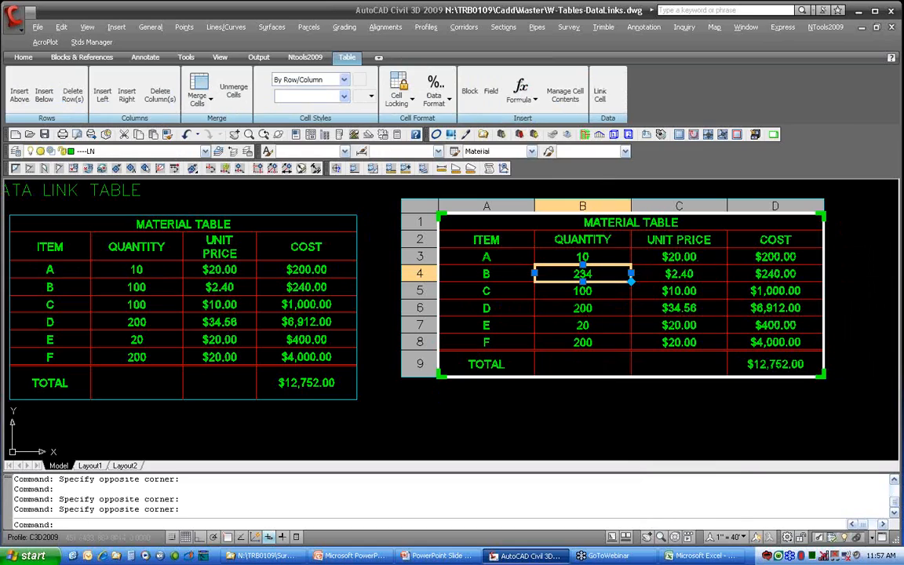
{"action": "right_click", "coordinate": [617, 276]}
{"action": "mouse_move", "coordinate": [659, 397]}
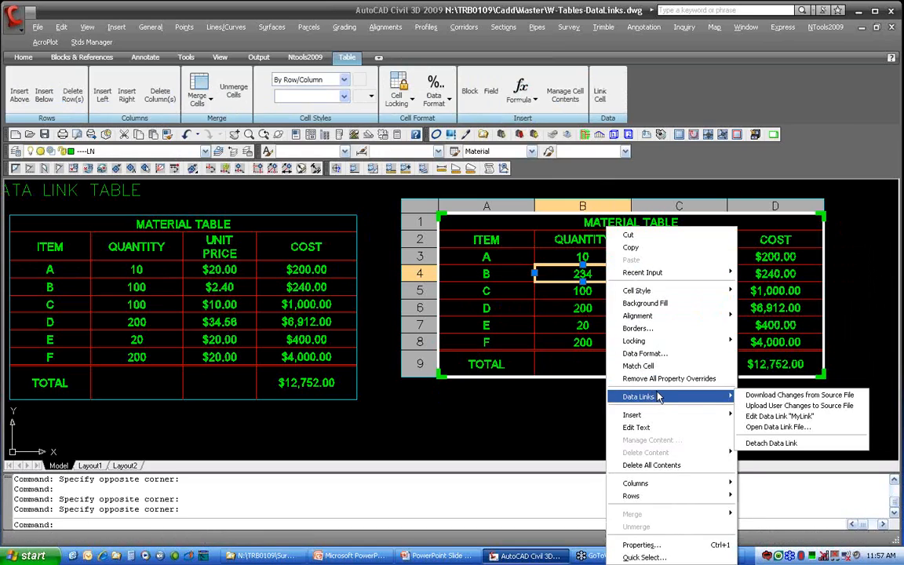
{"action": "left_click", "coordinate": [765, 406]}
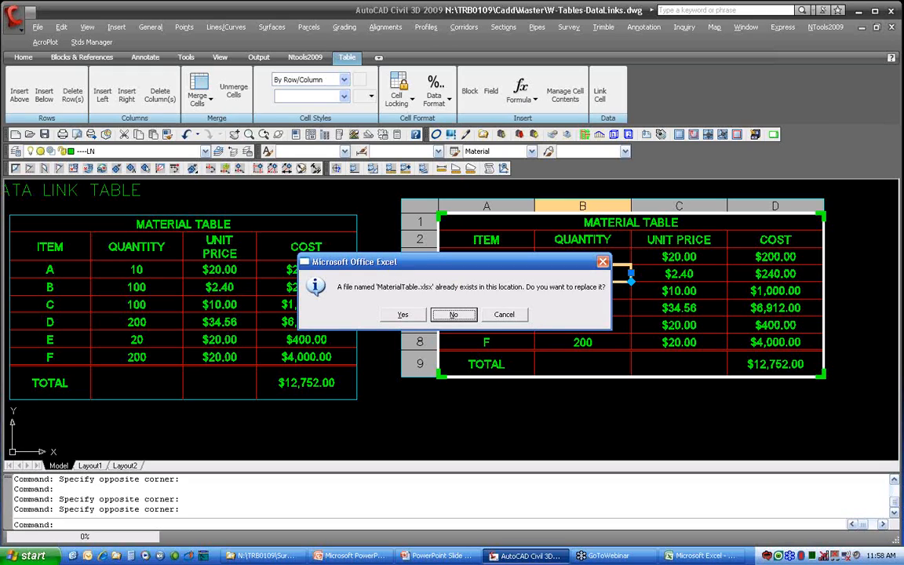
{"action": "left_click", "coordinate": [401, 315]}
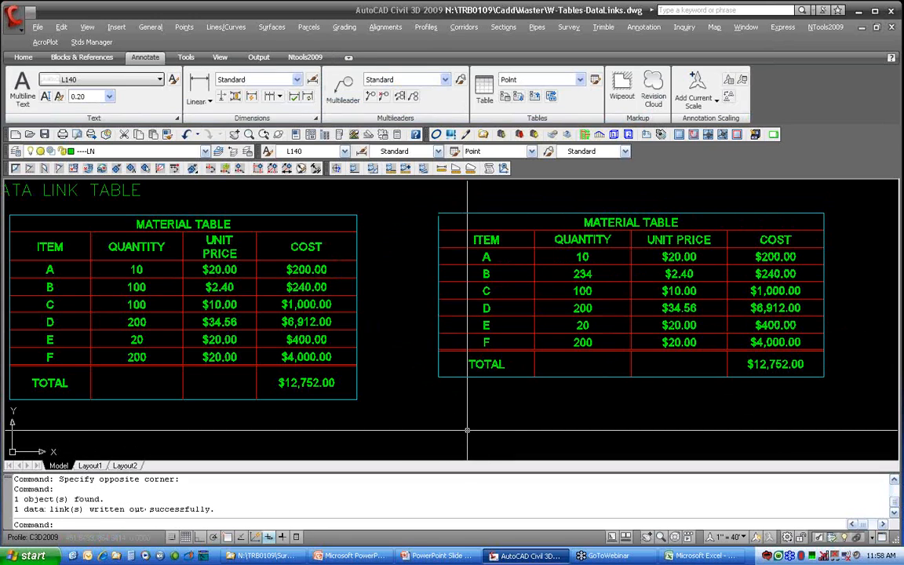
Check item B's quantity in the Excel workbook, close Excel, and update all tables using the data link.
{"action": "left_click", "coordinate": [696, 555]}
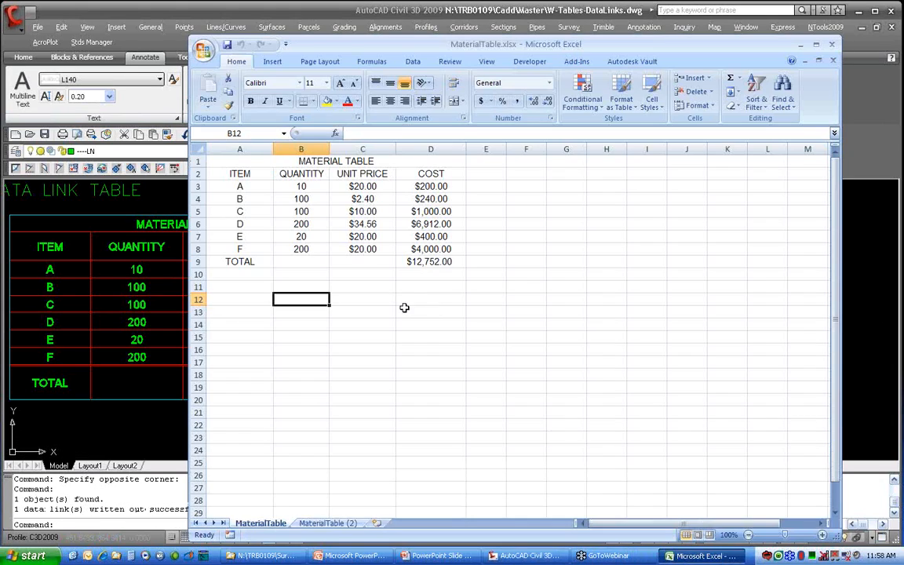
{"action": "left_click", "coordinate": [386, 337]}
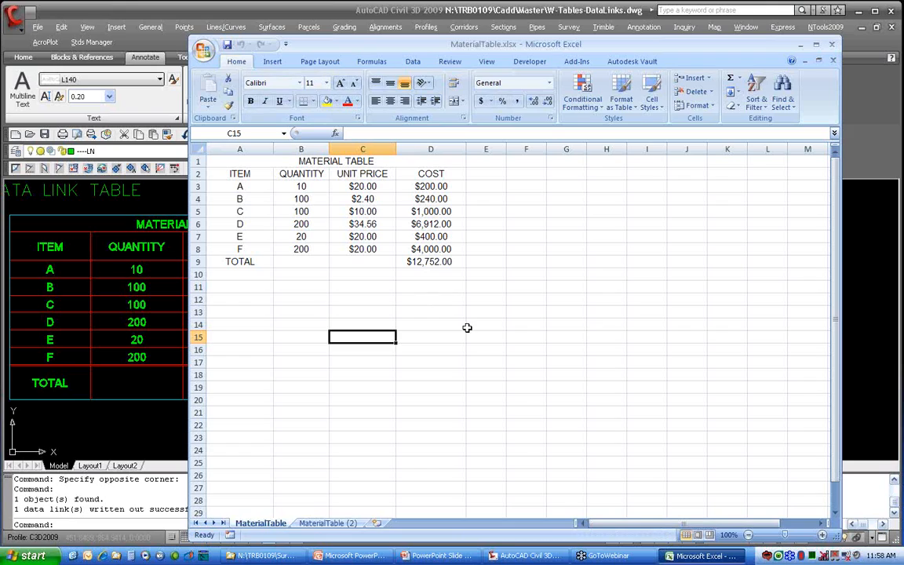
{"action": "left_click", "coordinate": [833, 45]}
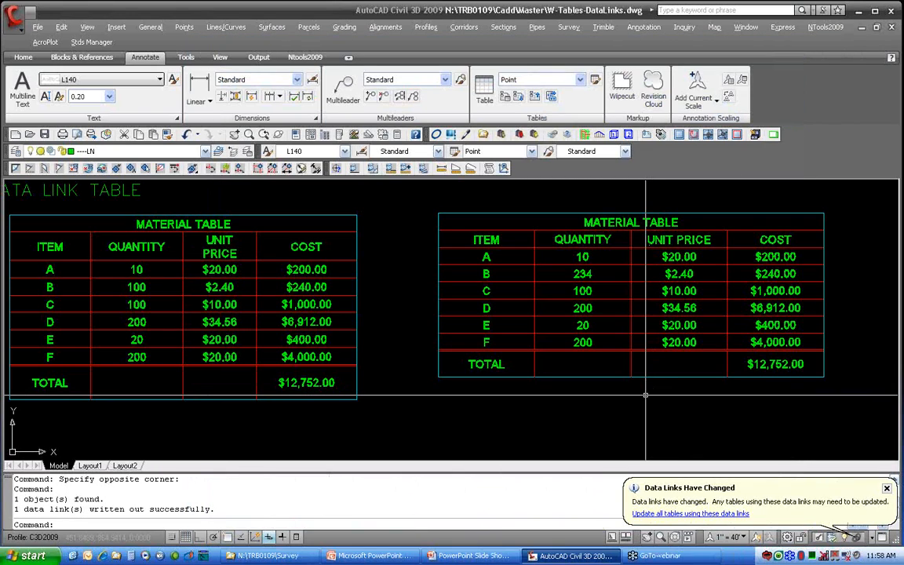
{"action": "left_click", "coordinate": [690, 514]}
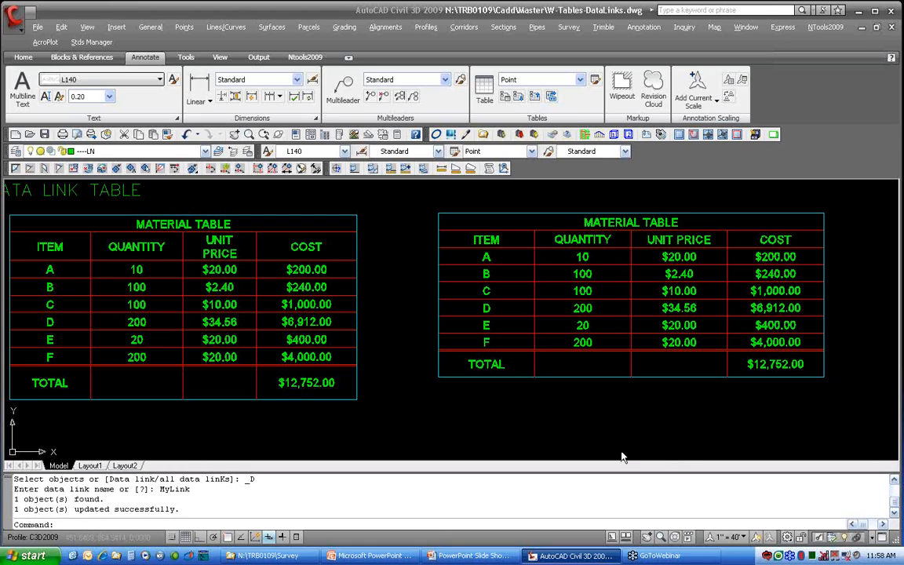
Open the data link MyLink for editing from item D's quantity cell and review its Excel file choices, keeping MaterialTable.xlsx.
{"action": "left_click", "coordinate": [618, 427]}
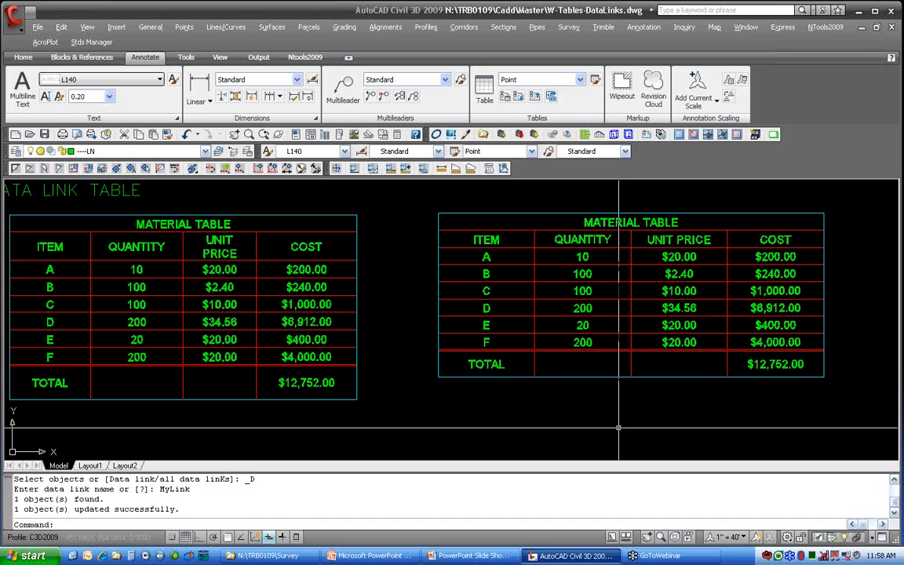
{"action": "left_click", "coordinate": [612, 377]}
{"action": "right_click", "coordinate": [605, 300]}
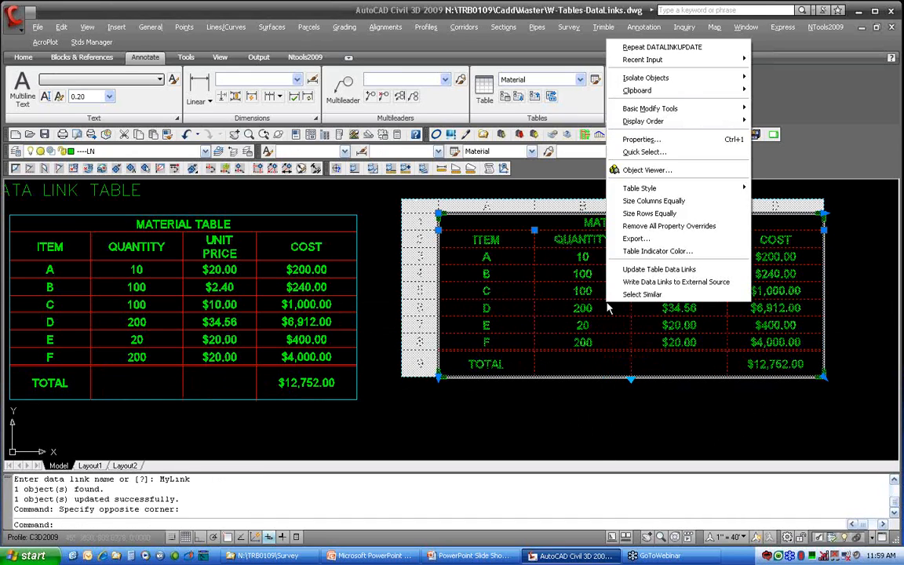
{"action": "left_click", "coordinate": [603, 303]}
{"action": "right_click", "coordinate": [604, 304]}
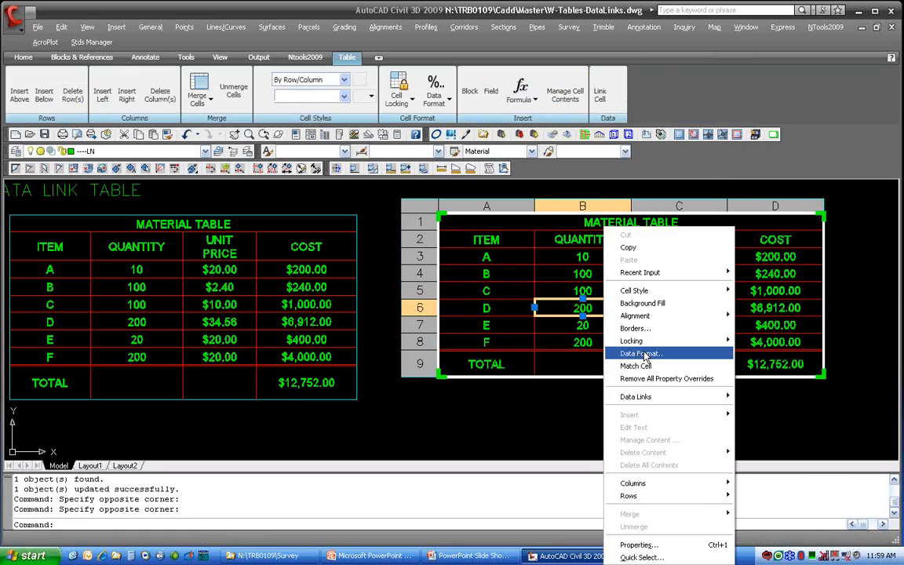
{"action": "mouse_move", "coordinate": [653, 398]}
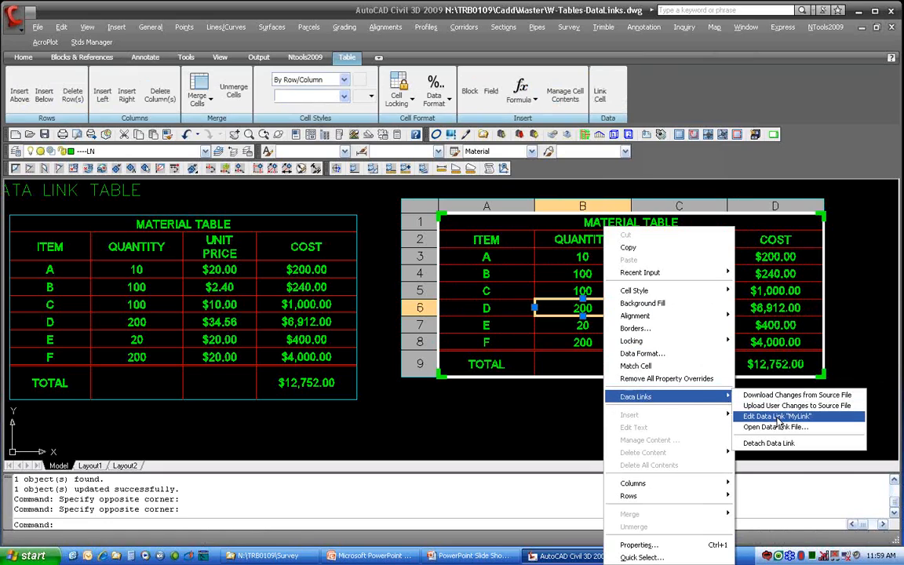
{"action": "left_click", "coordinate": [753, 416]}
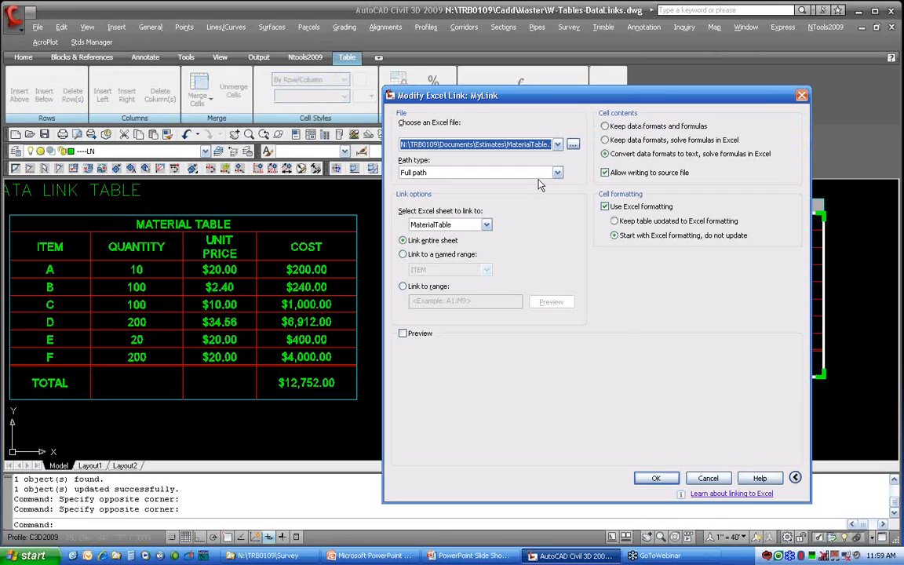
{"action": "left_click", "coordinate": [536, 145]}
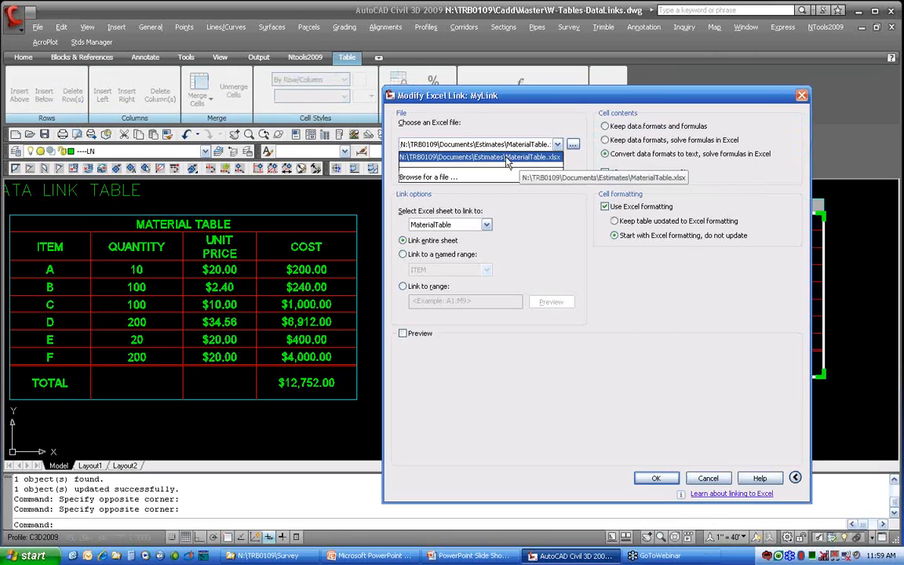
{"action": "left_click", "coordinate": [507, 157]}
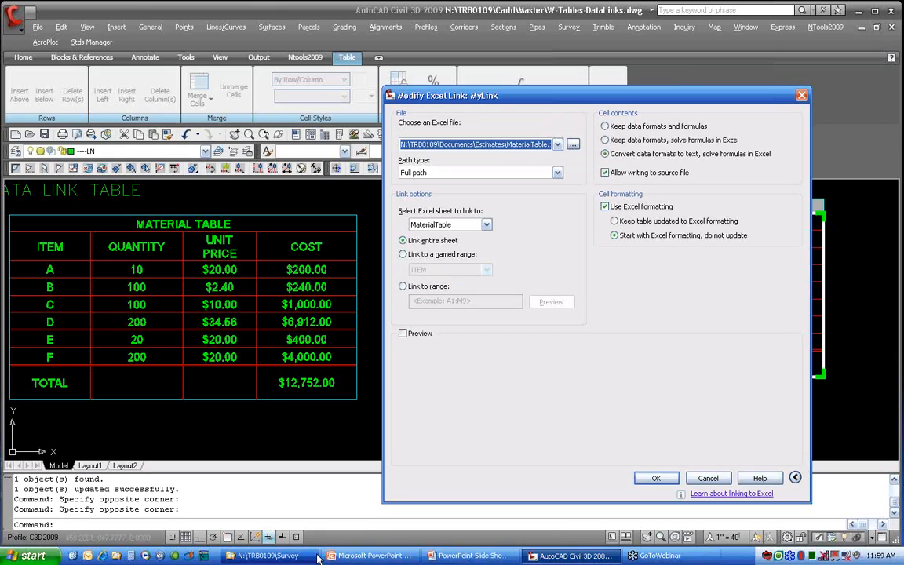
Make a copy of MaterialTable.xlsx within the Documents\Estimates folder in the file explorer, keeping the default name.
{"action": "left_click", "coordinate": [267, 556]}
{"action": "left_click", "coordinate": [208, 205]}
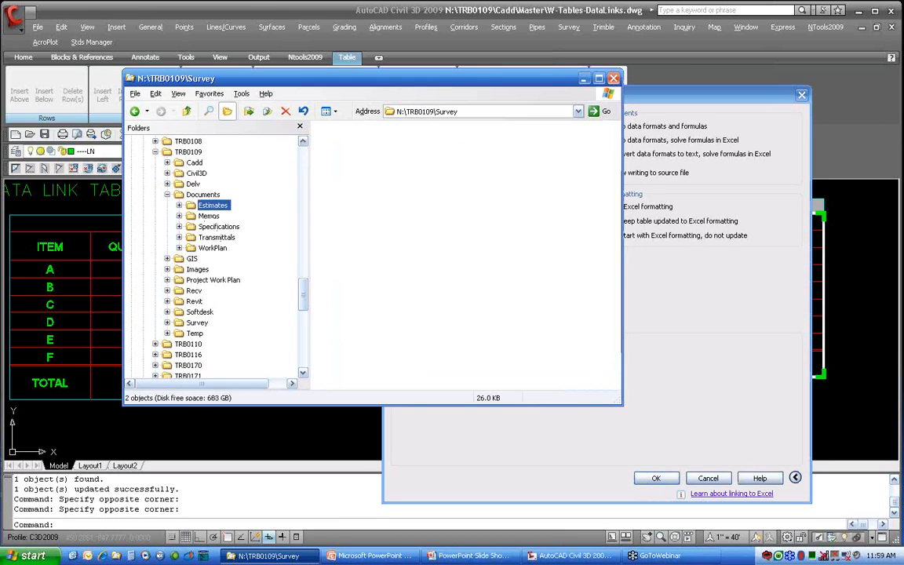
{"action": "right_click_drag", "start_coordinate": [401, 226], "coordinate": [460, 220]}
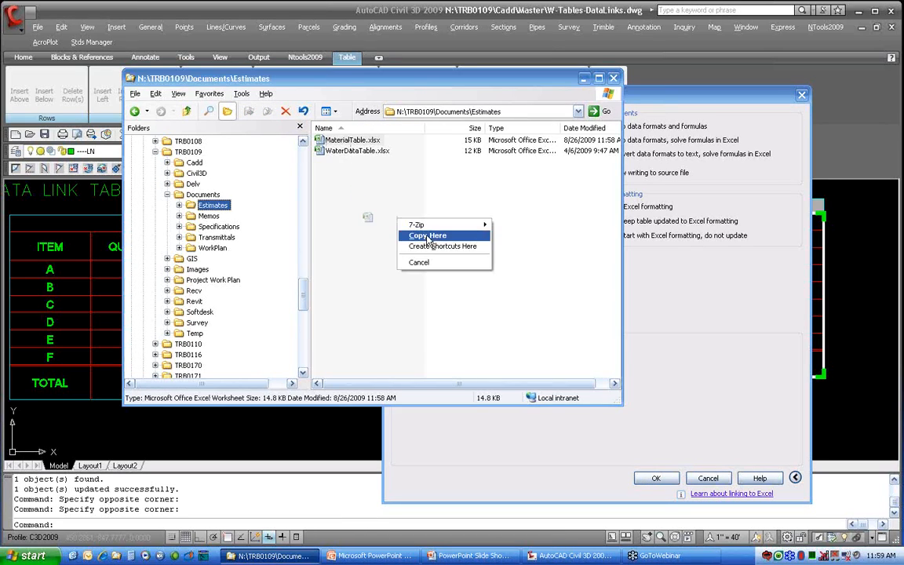
{"action": "left_click", "coordinate": [483, 236]}
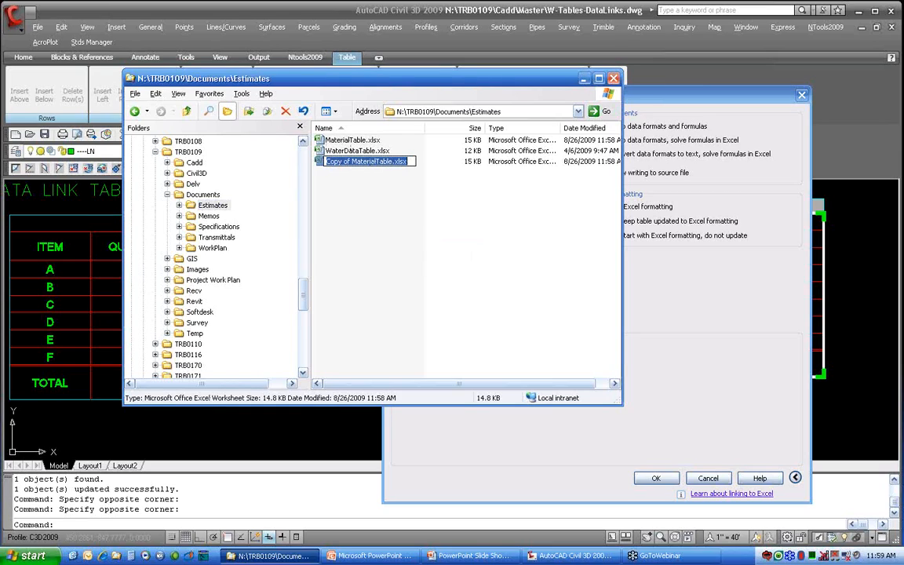
{"action": "left_click", "coordinate": [372, 205]}
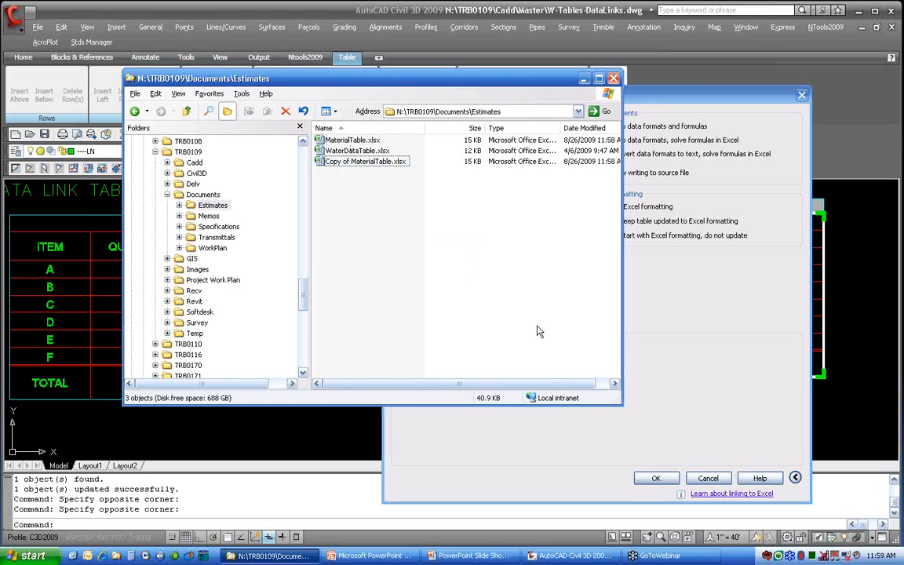
Return to the MyLink settings, repoint the link to Copy of MaterialTable.xlsx in the Estimates folder, and apply the change.
{"action": "left_click", "coordinate": [681, 333]}
{"action": "left_click", "coordinate": [575, 143]}
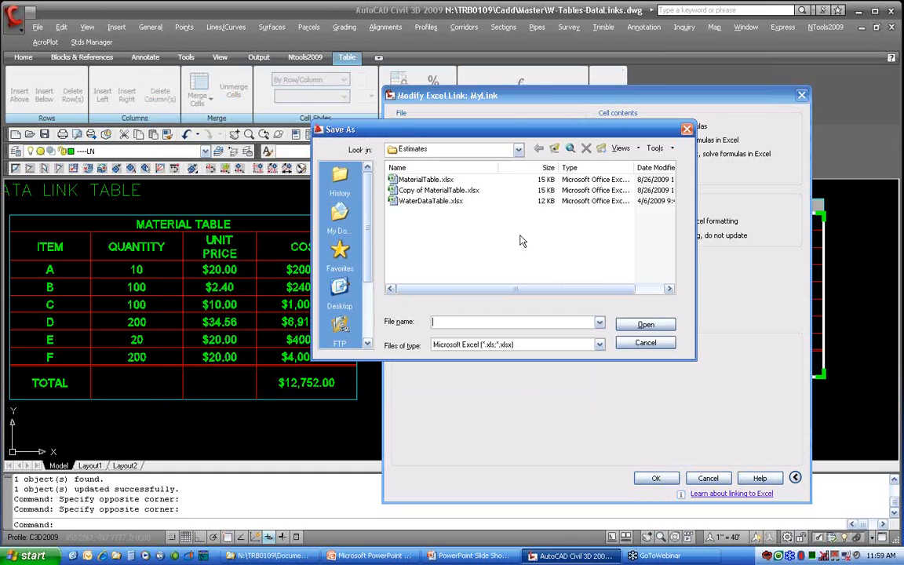
{"action": "left_click", "coordinate": [437, 192]}
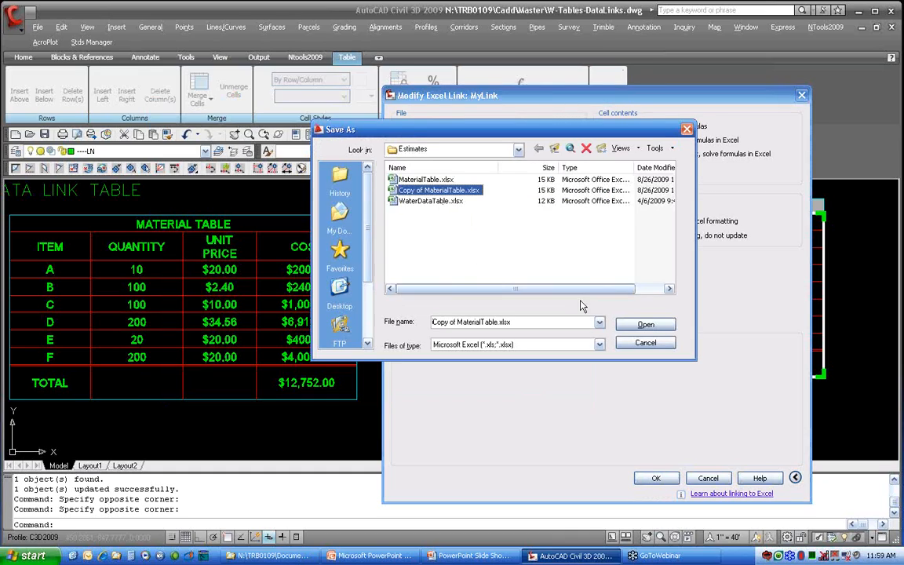
{"action": "left_click", "coordinate": [644, 324]}
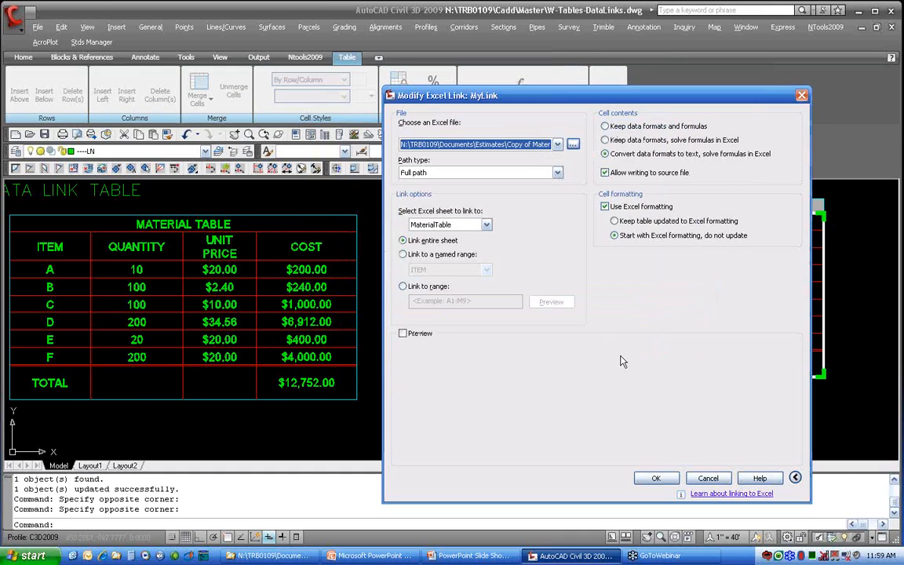
{"action": "left_click", "coordinate": [656, 478]}
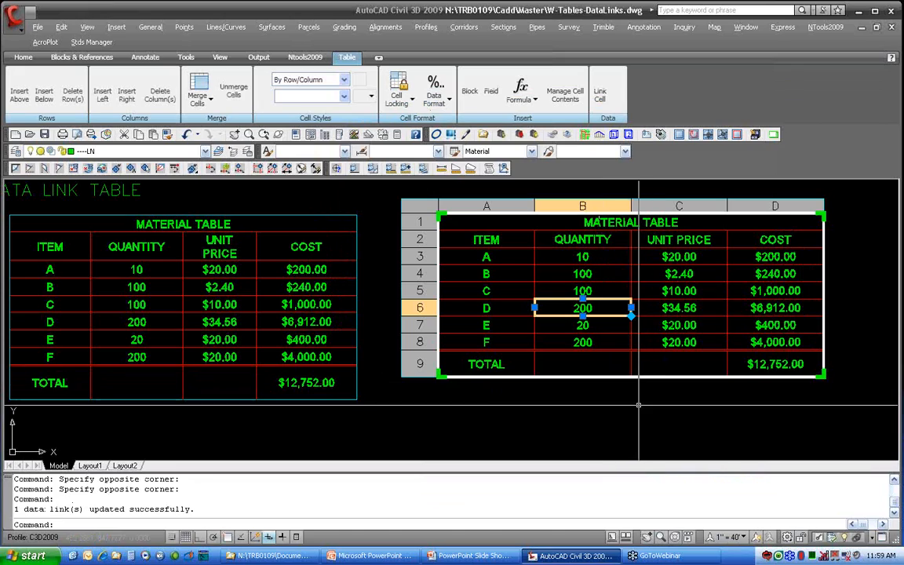
Open the data link file from item D's quantity cell to verify its file name, close Excel, and inspect the table's link details.
{"action": "right_click", "coordinate": [575, 308]}
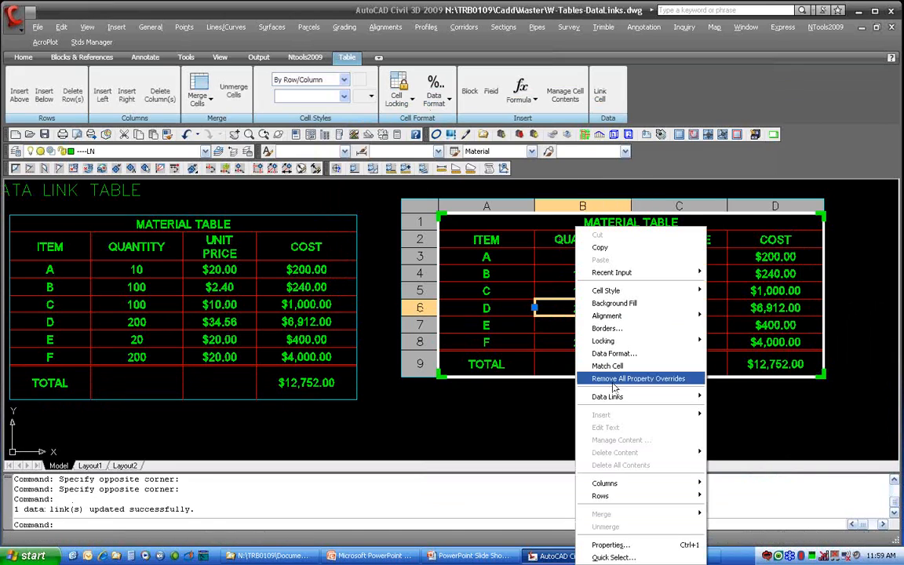
{"action": "mouse_move", "coordinate": [628, 396]}
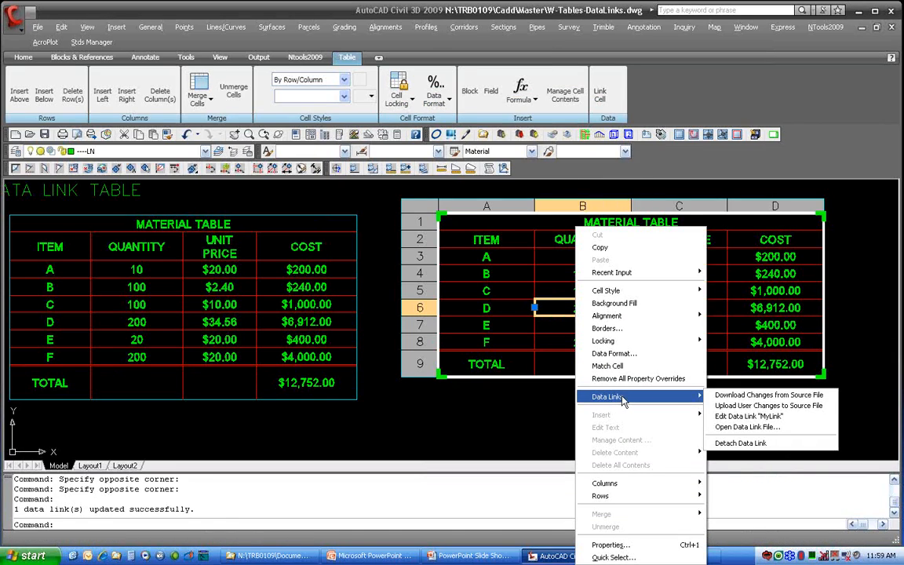
{"action": "left_click", "coordinate": [731, 427]}
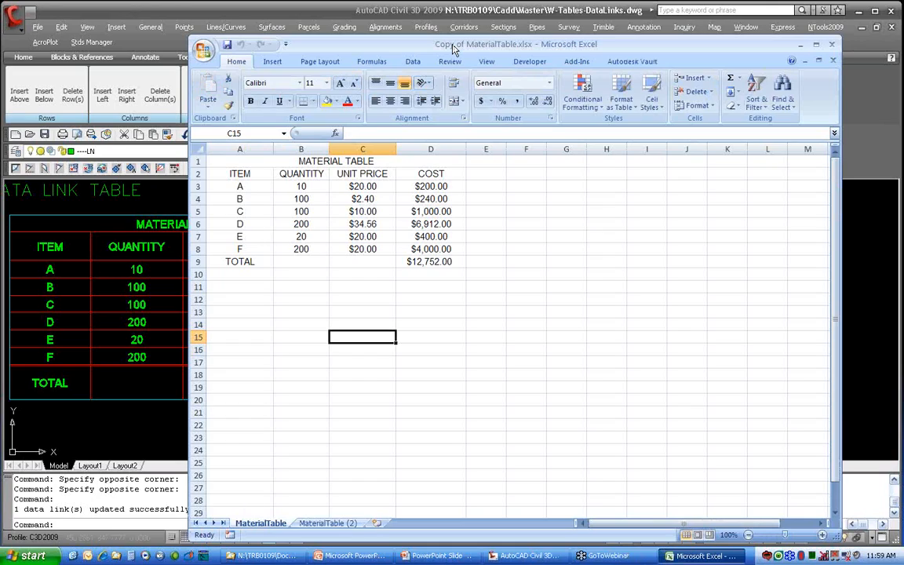
{"action": "left_click", "coordinate": [832, 44]}
{"action": "mouse_move", "coordinate": [739, 290]}
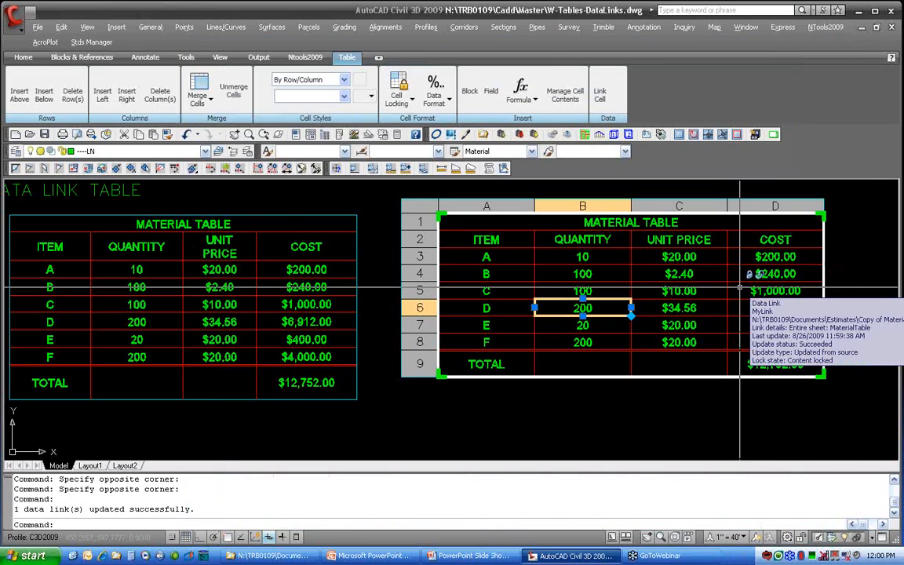